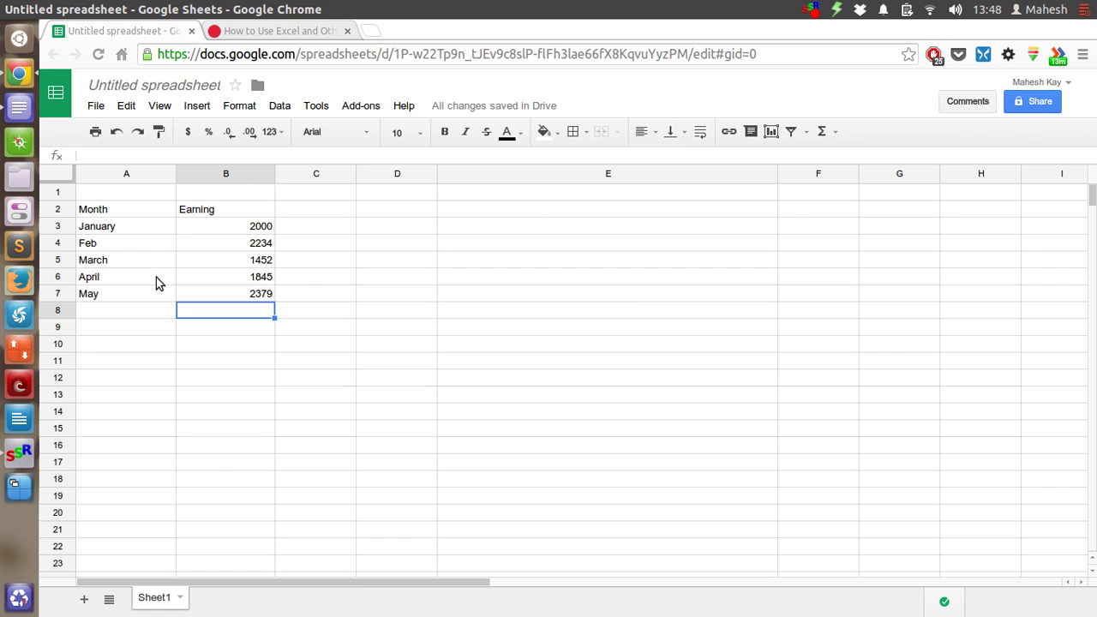
Step: Make a first try at inserting a chart from the Month and Earning cells, then cancel it
click(141, 217)
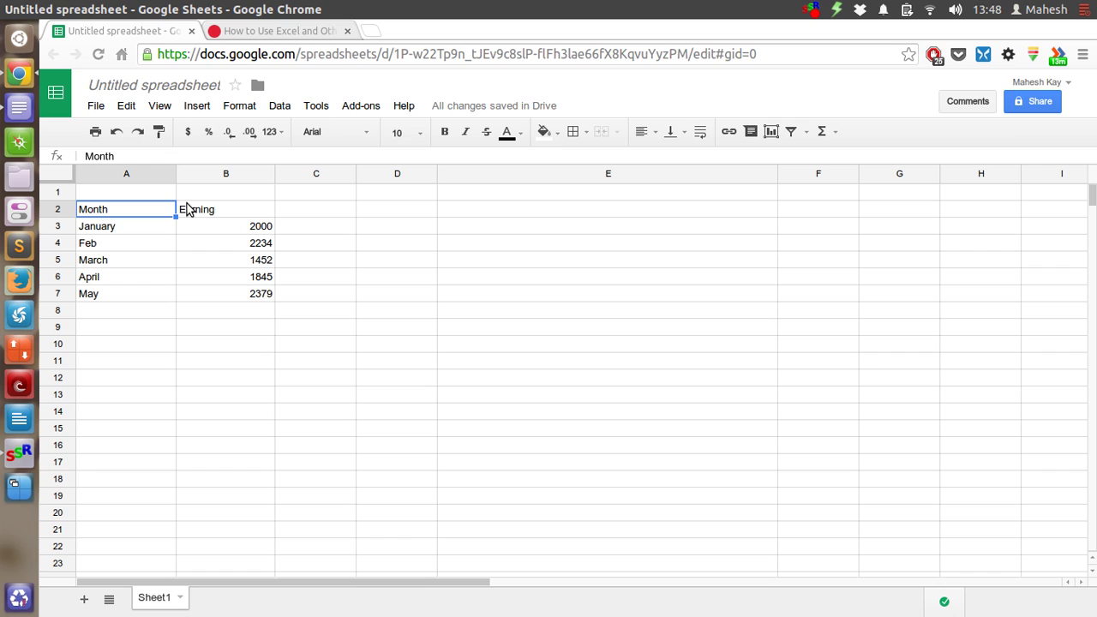
click(266, 209)
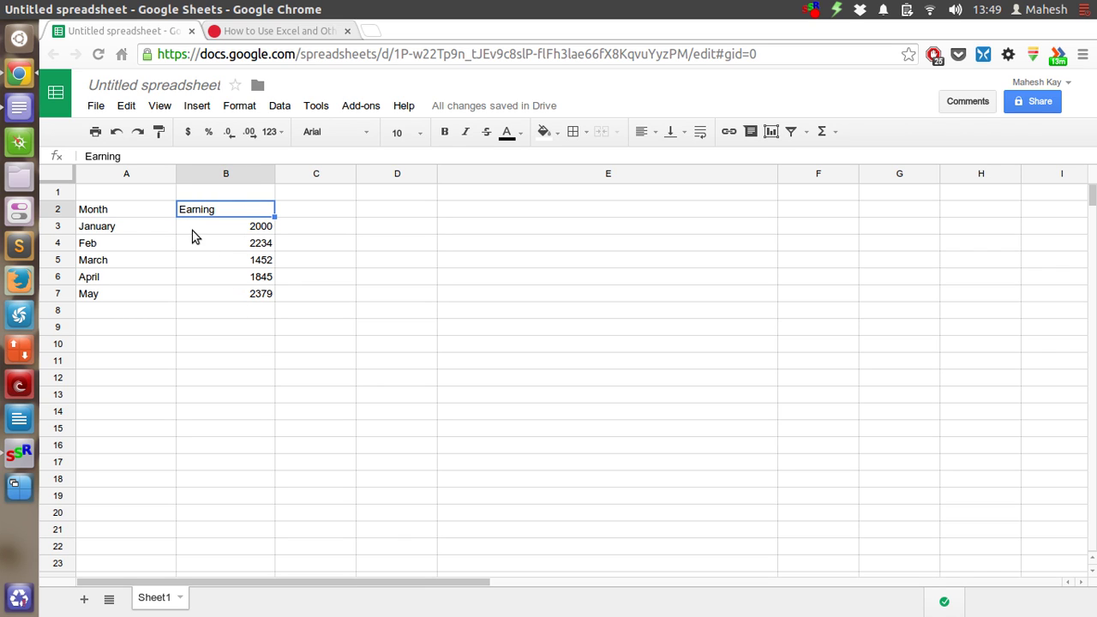
click(108, 206)
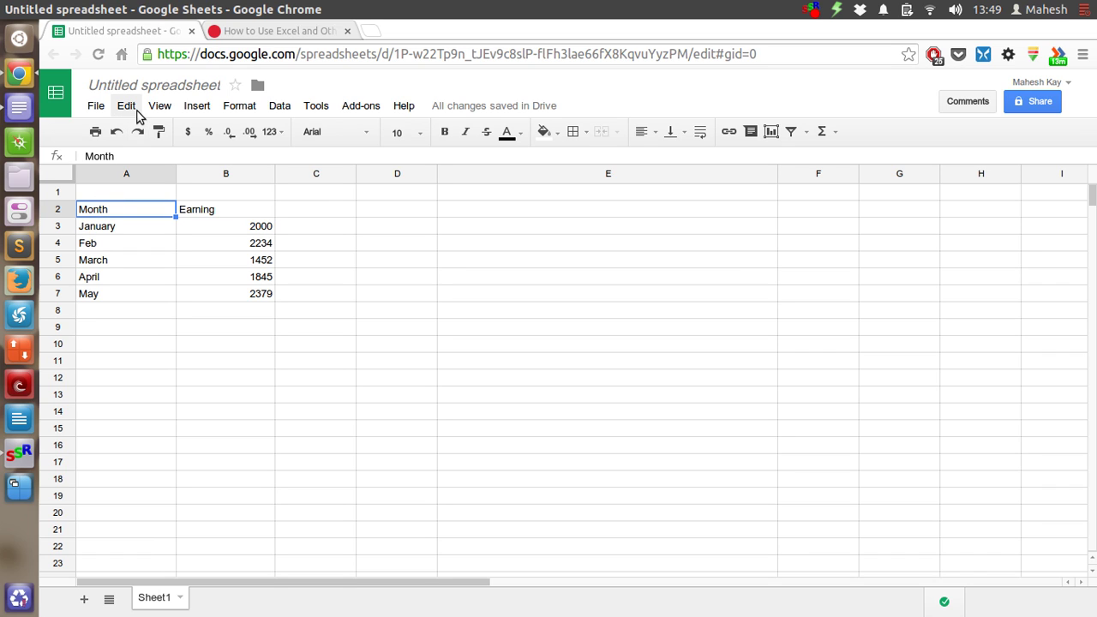
click(185, 364)
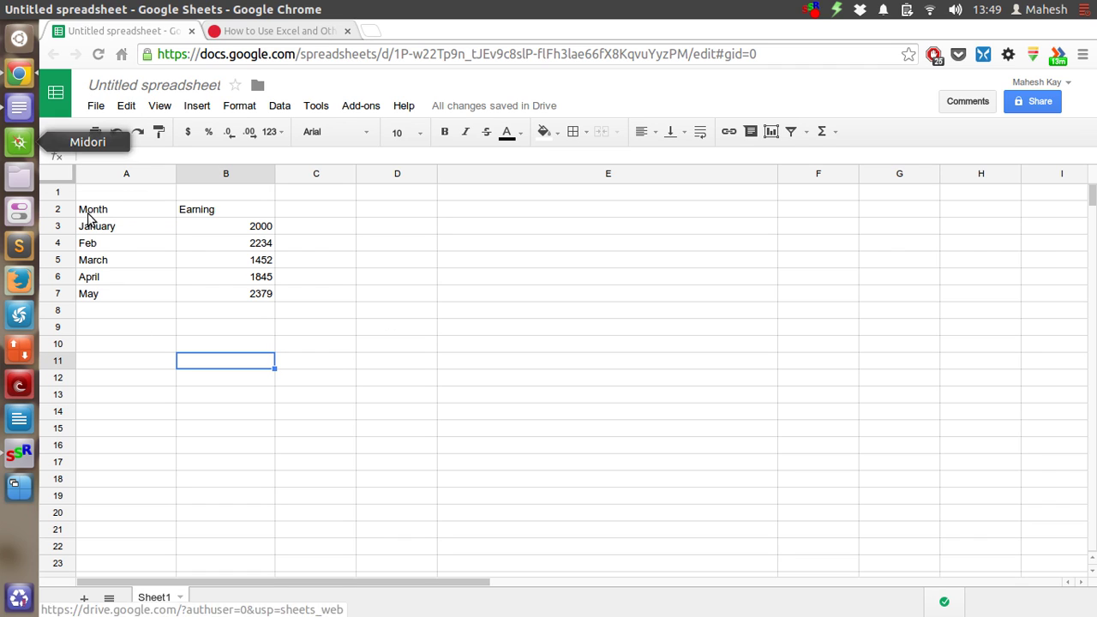
click(190, 113)
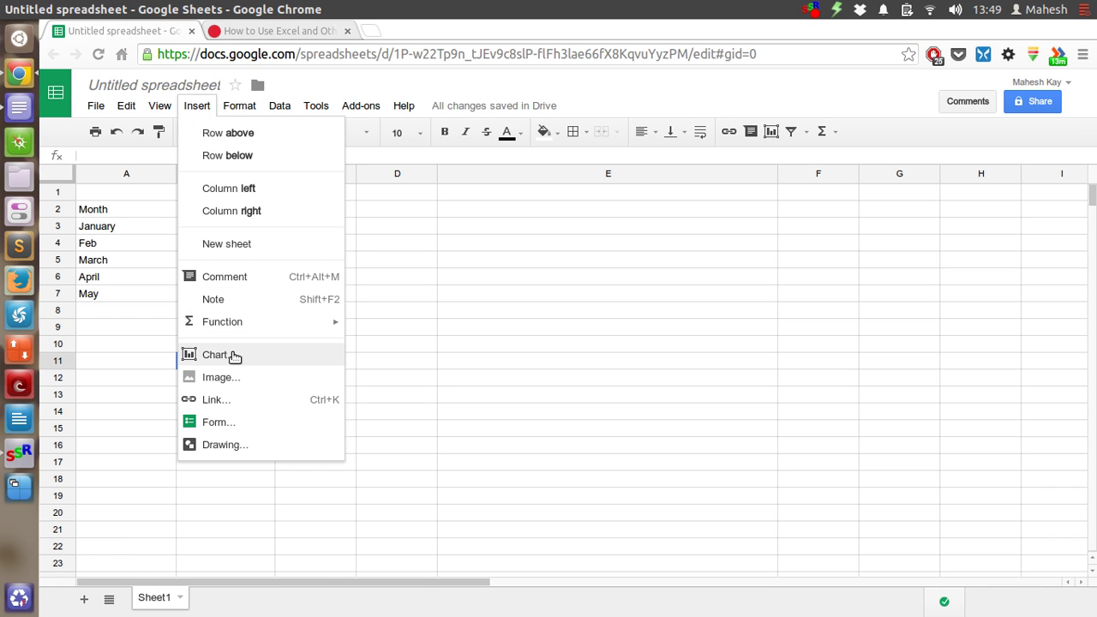
click(288, 356)
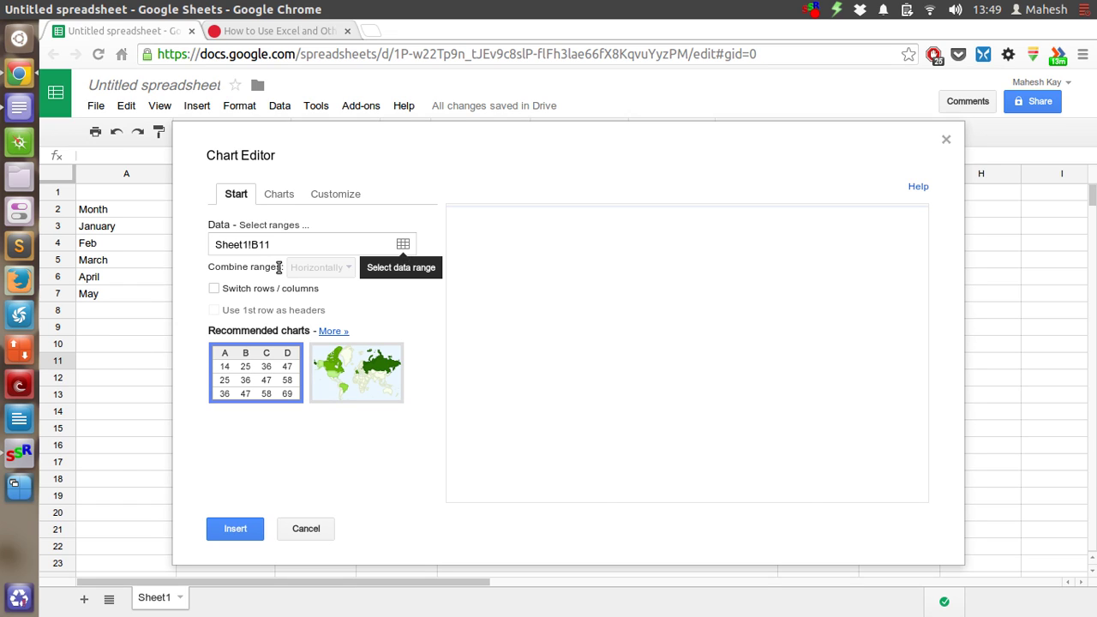
click(402, 246)
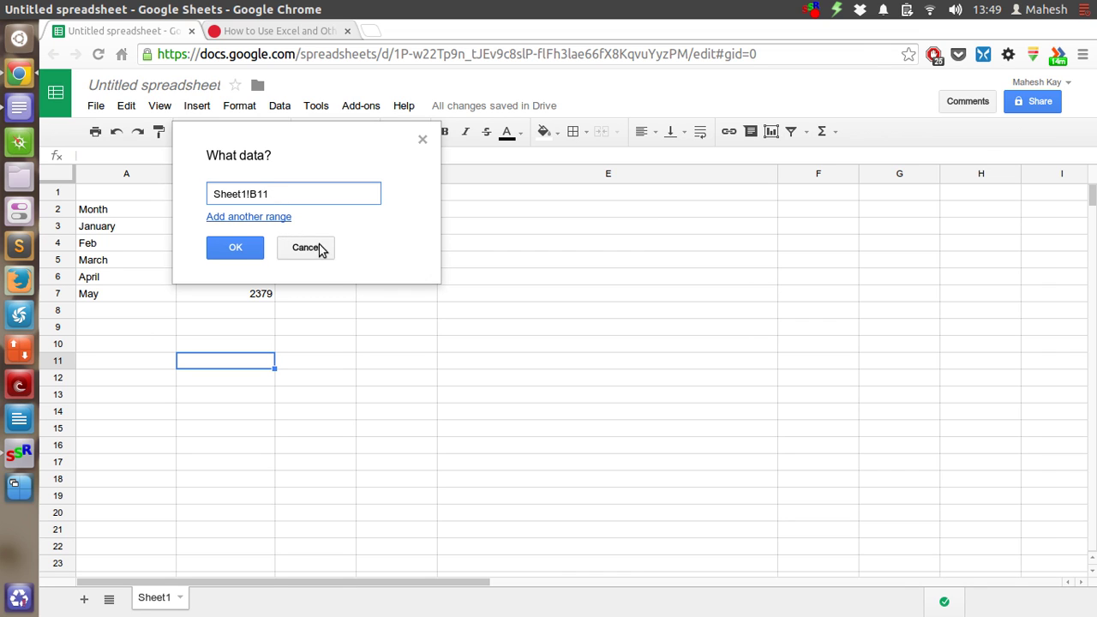
click(126, 224)
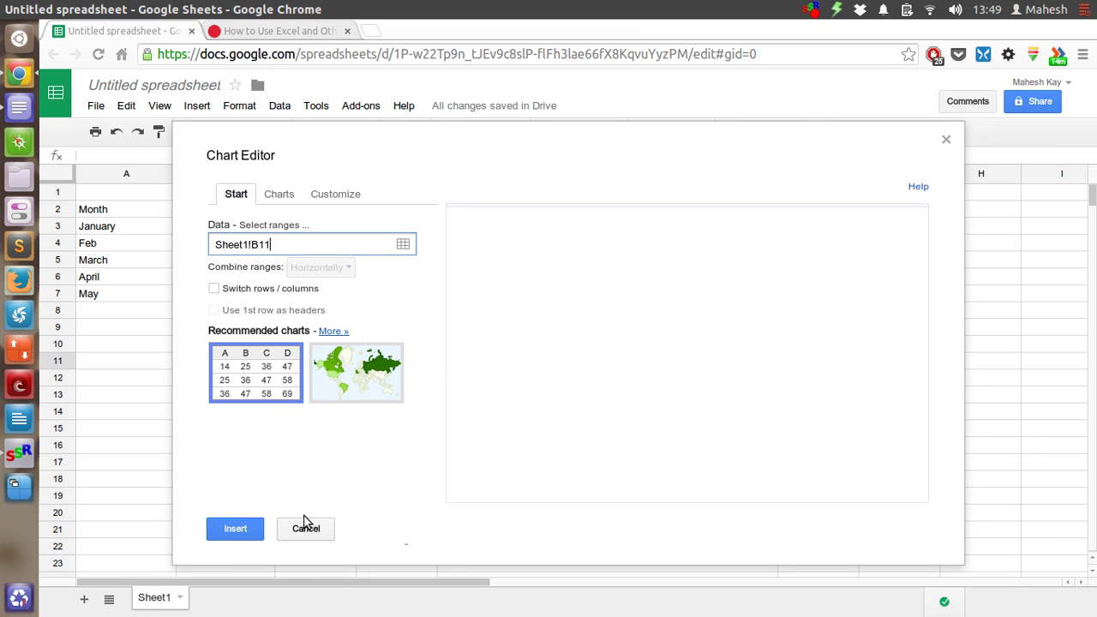
click(306, 525)
Step: Start a chart from the A2:B7 data and preview it as column, line, then pie
click(116, 213)
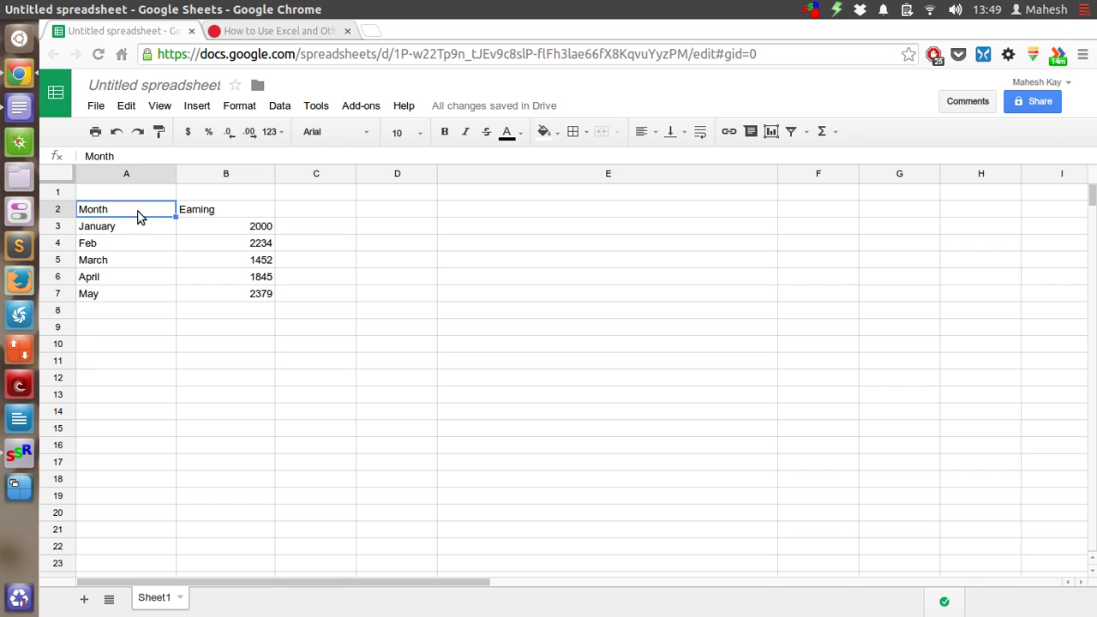
click(197, 107)
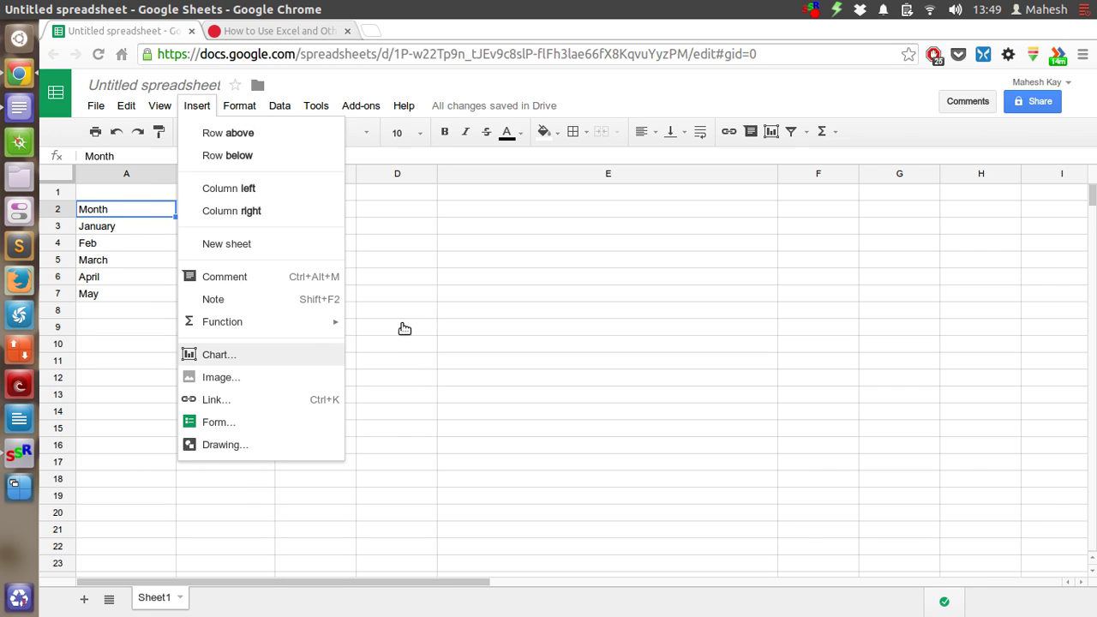
key(Return)
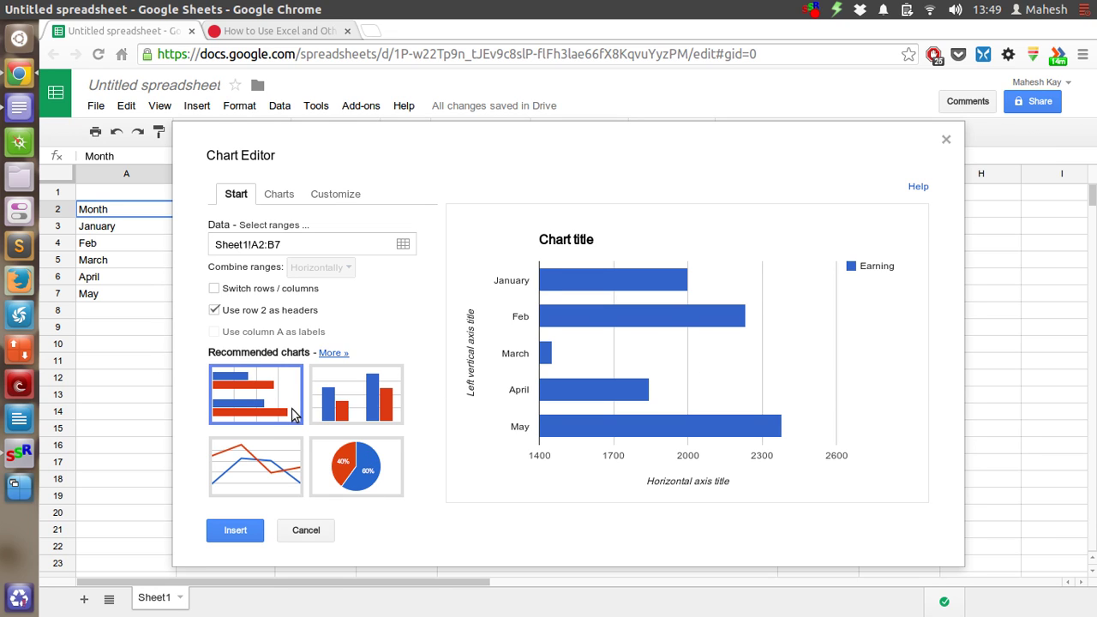
click(356, 396)
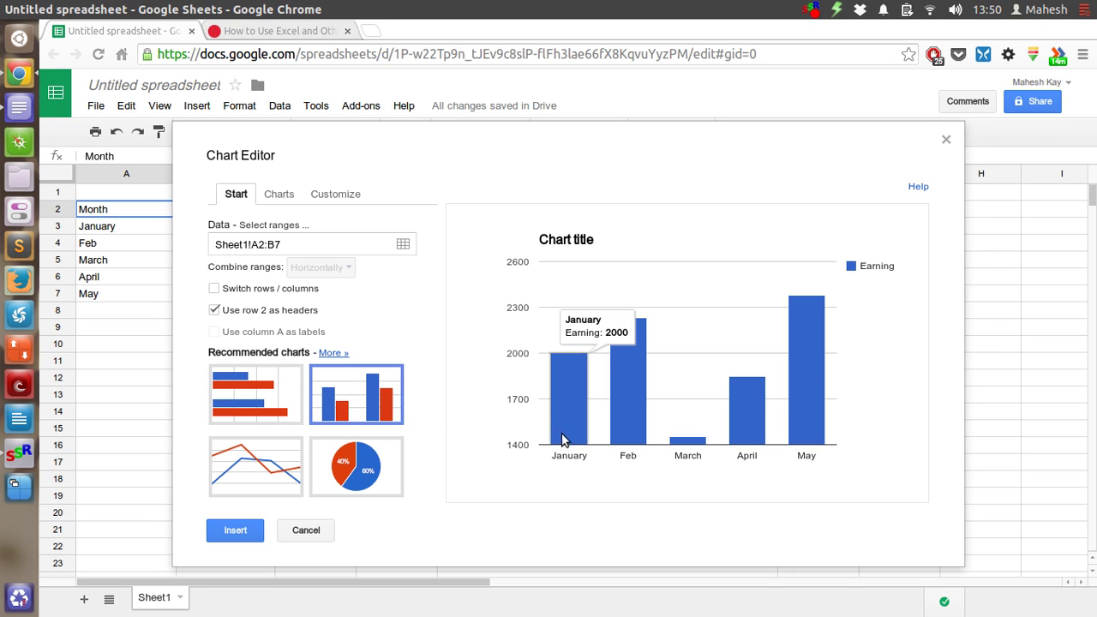
mouse_move(633, 438)
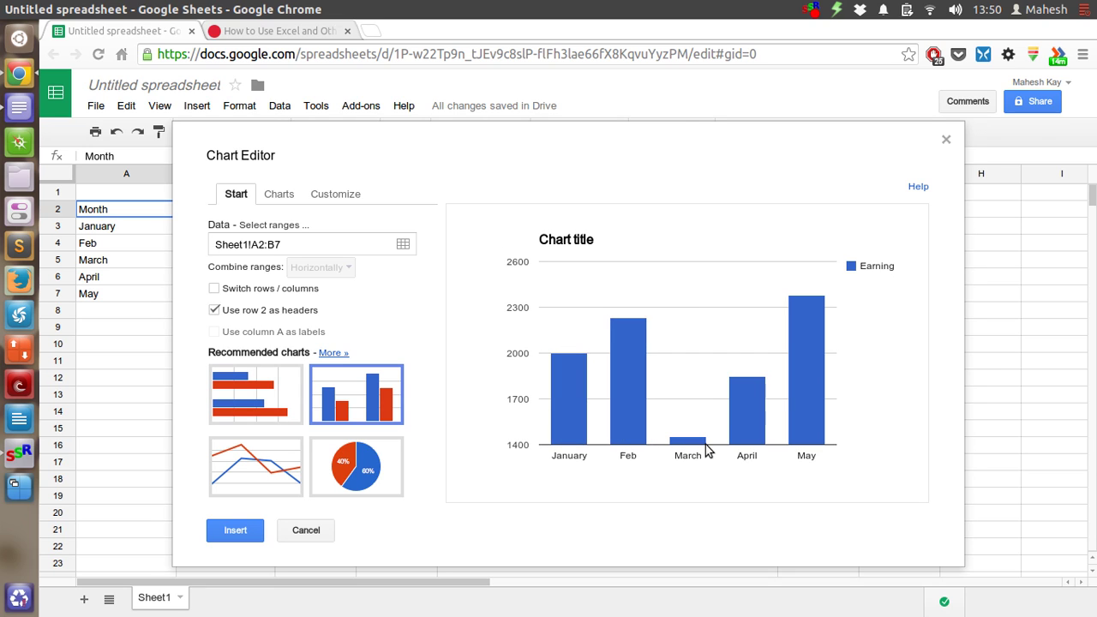
click(279, 485)
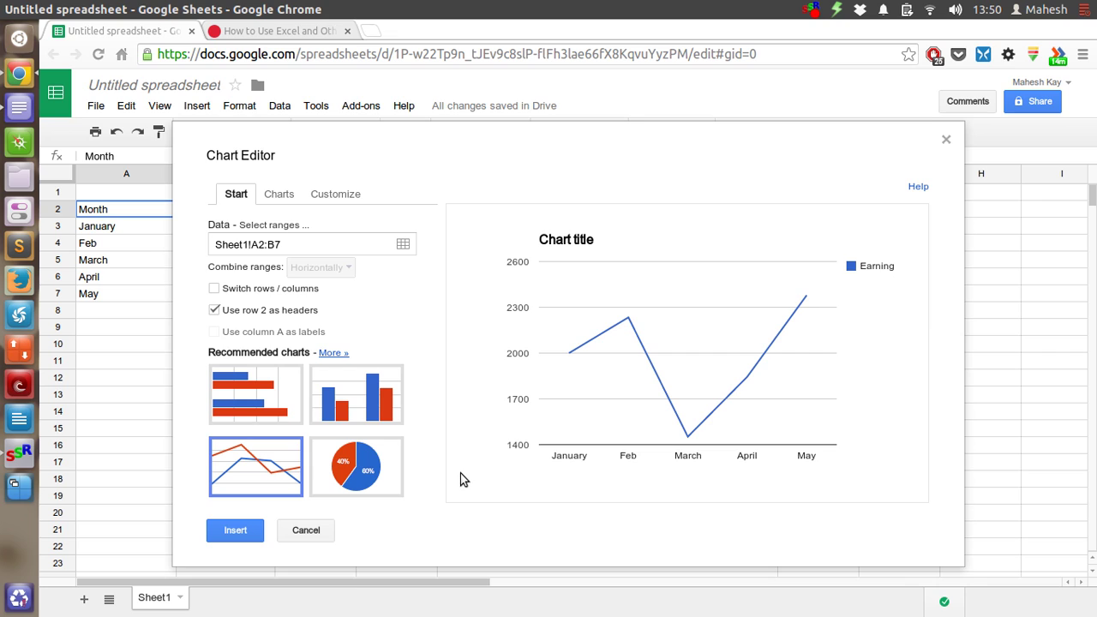
click(388, 463)
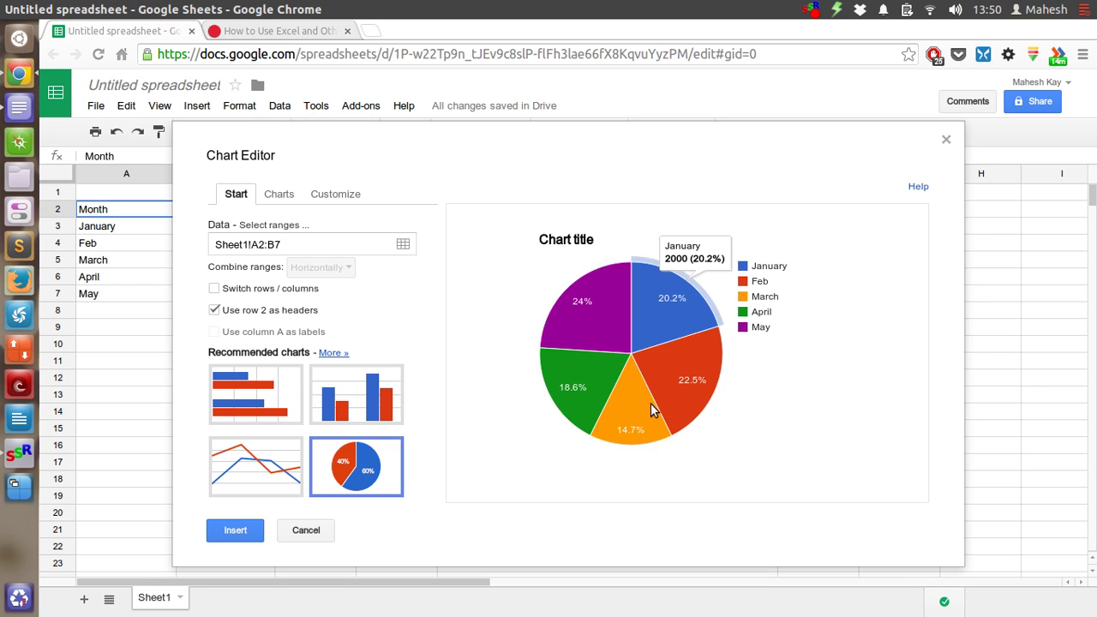
Step: Switch the earnings preview back to a column chart
mouse_move(597, 316)
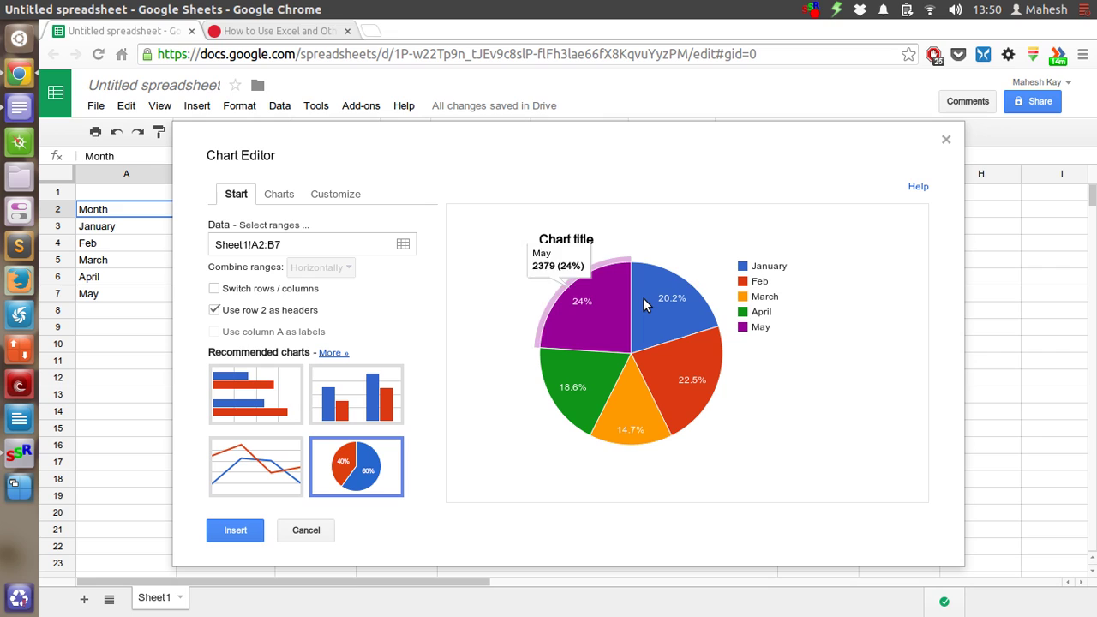
mouse_move(645, 305)
mouse_move(673, 378)
click(358, 410)
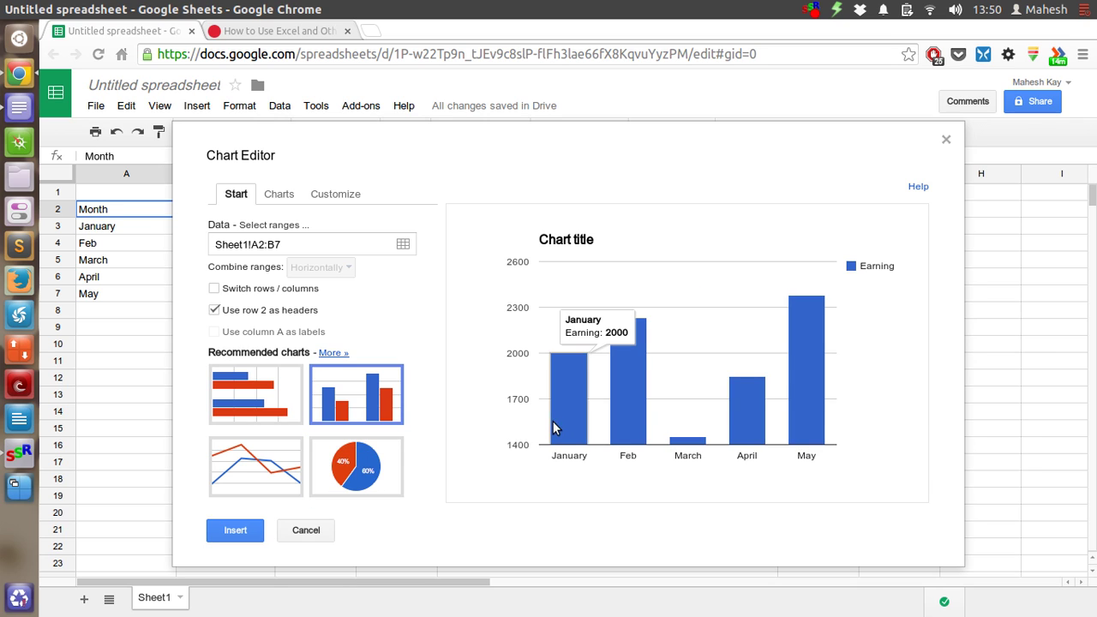
mouse_move(629, 420)
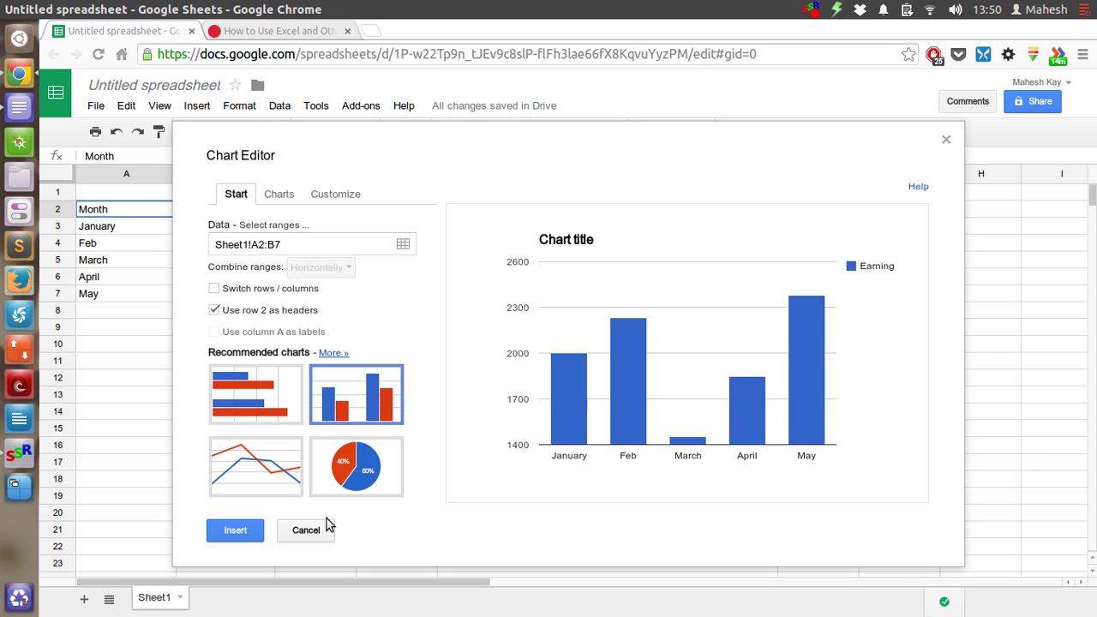
Step: Preview the earnings as a pie, then a 3D pie, and finally a donut chart
click(353, 478)
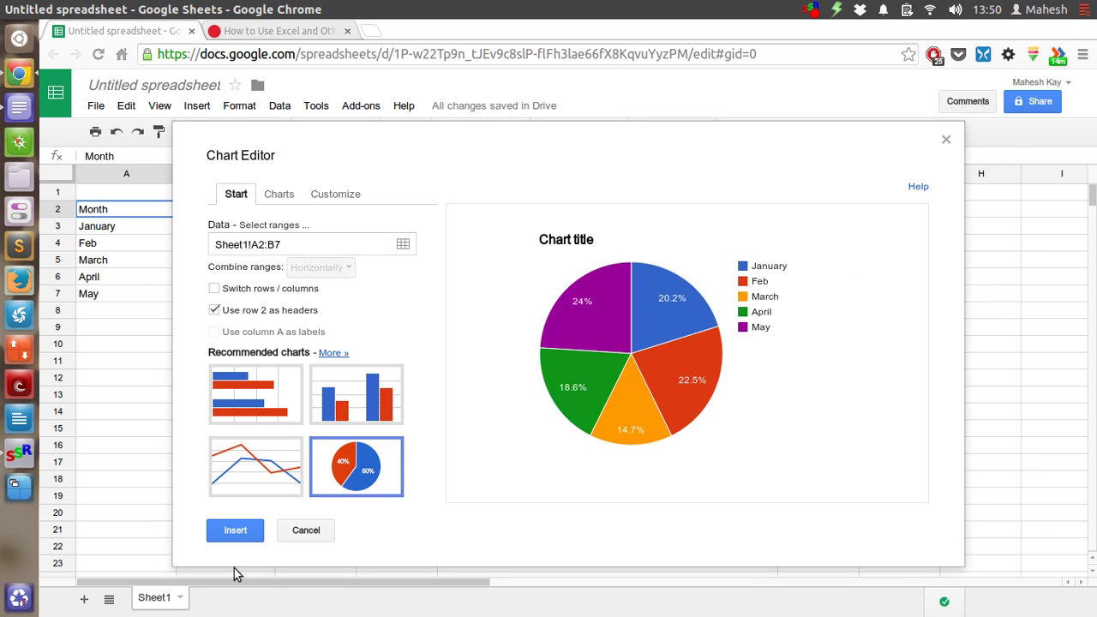
click(282, 196)
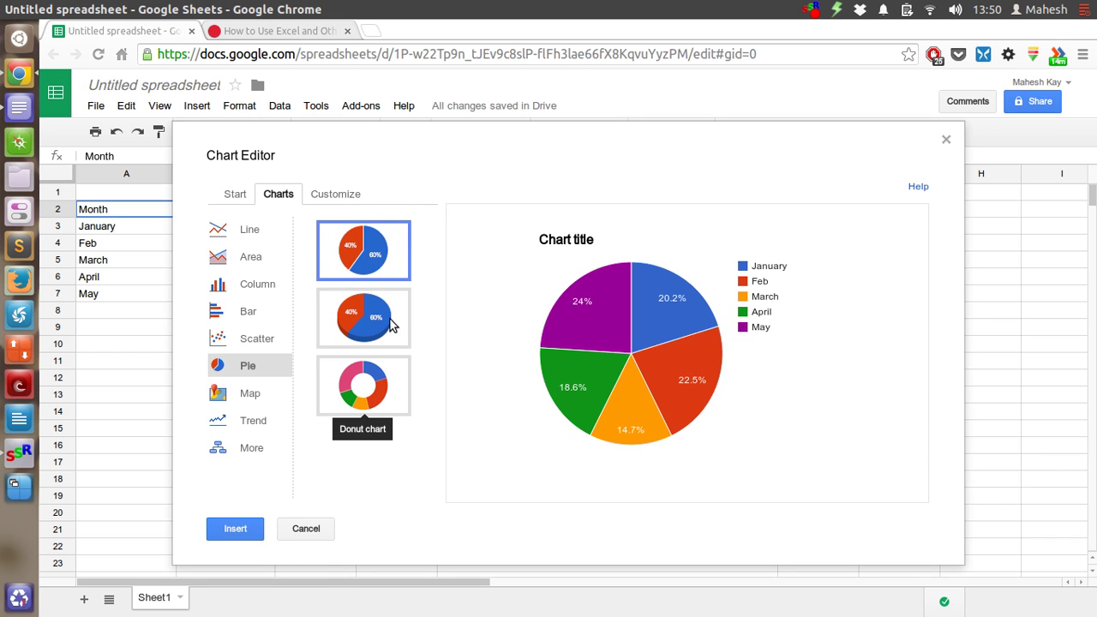
click(390, 322)
mouse_move(596, 374)
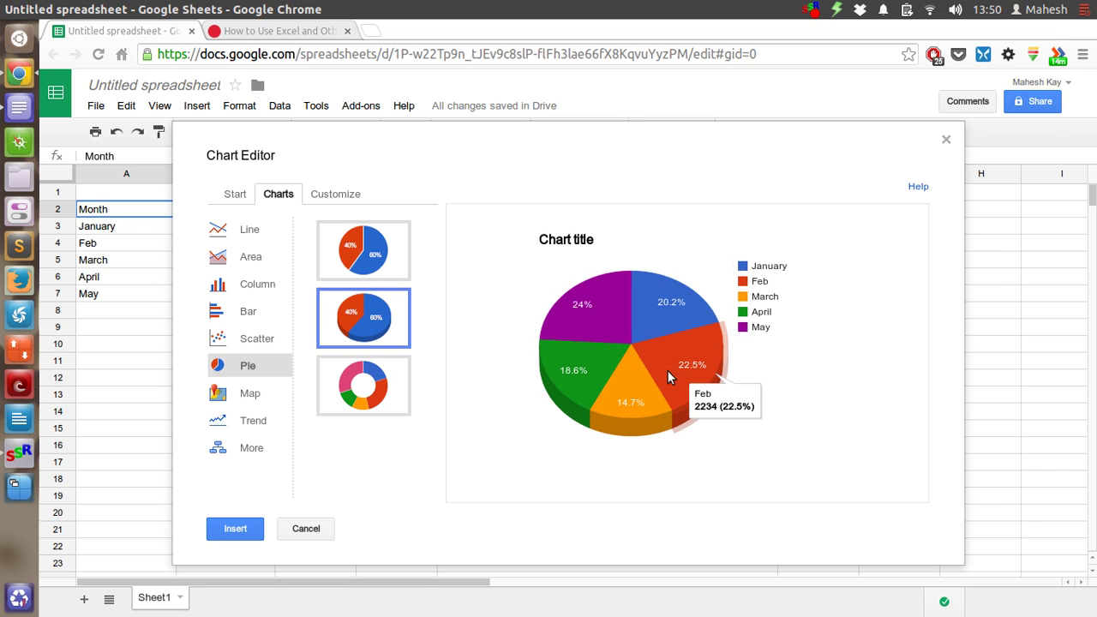
click(360, 399)
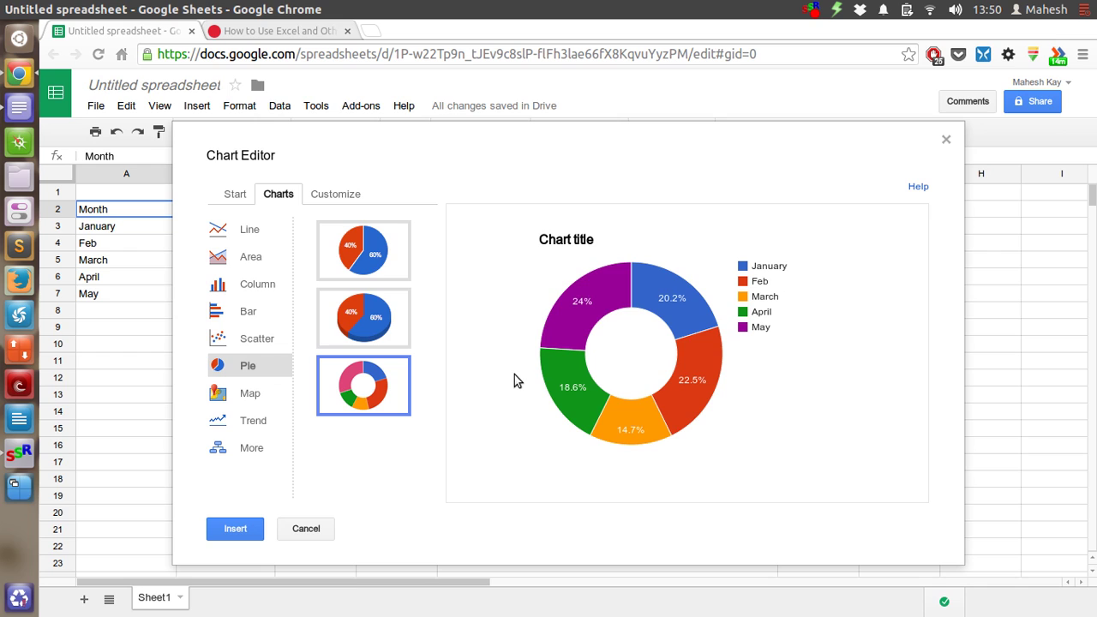
mouse_move(578, 293)
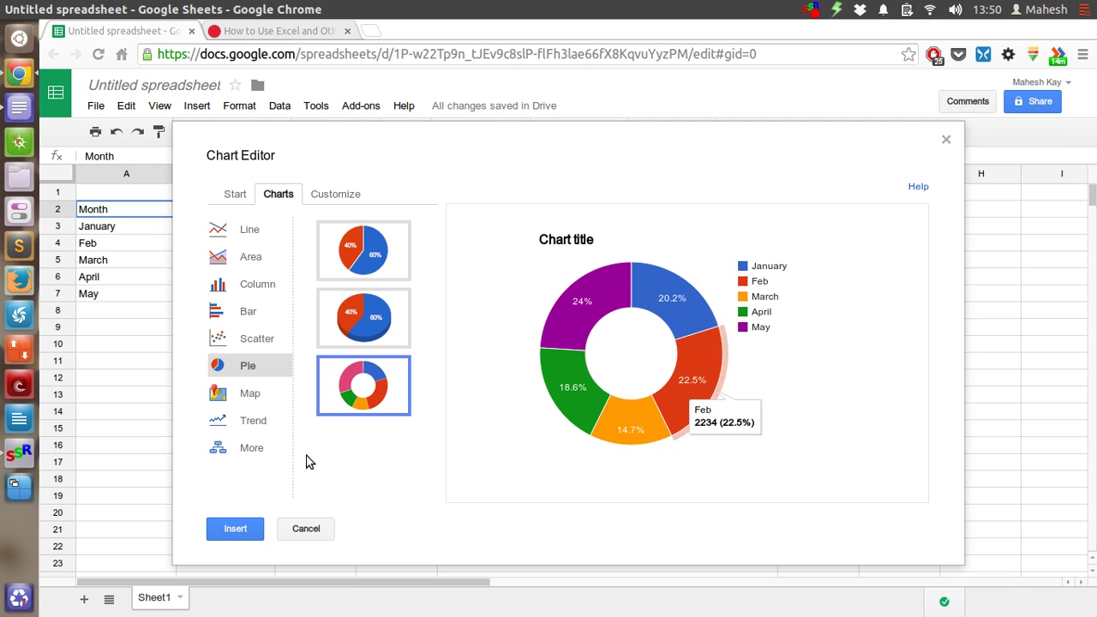
Step: Replace the default chart title with 'Revenue Chart' under Customize
click(354, 190)
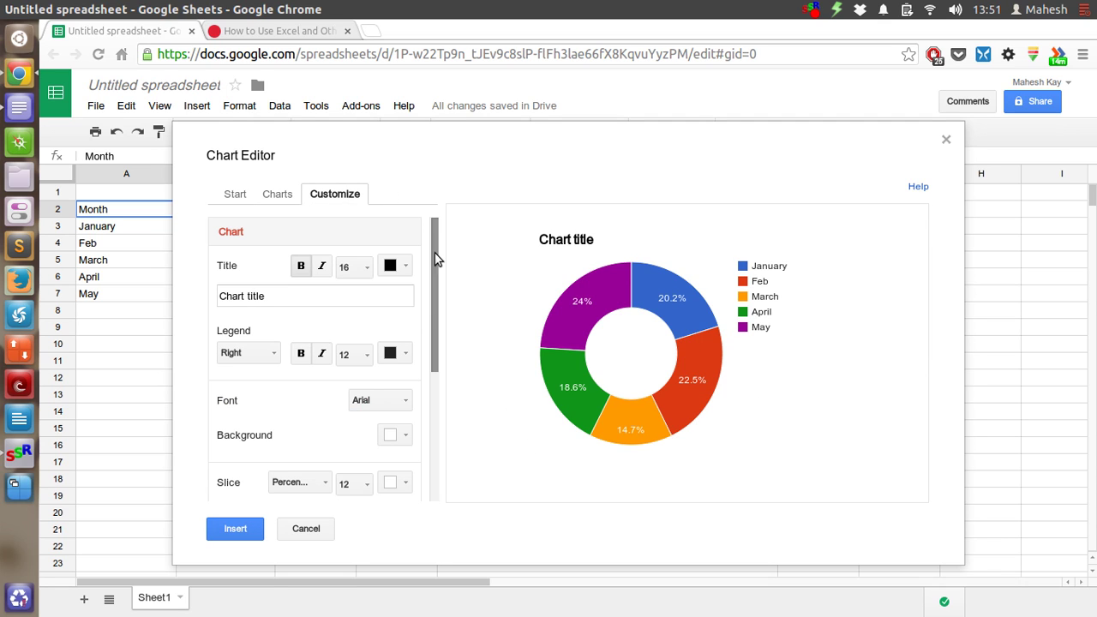
triple_click(213, 292)
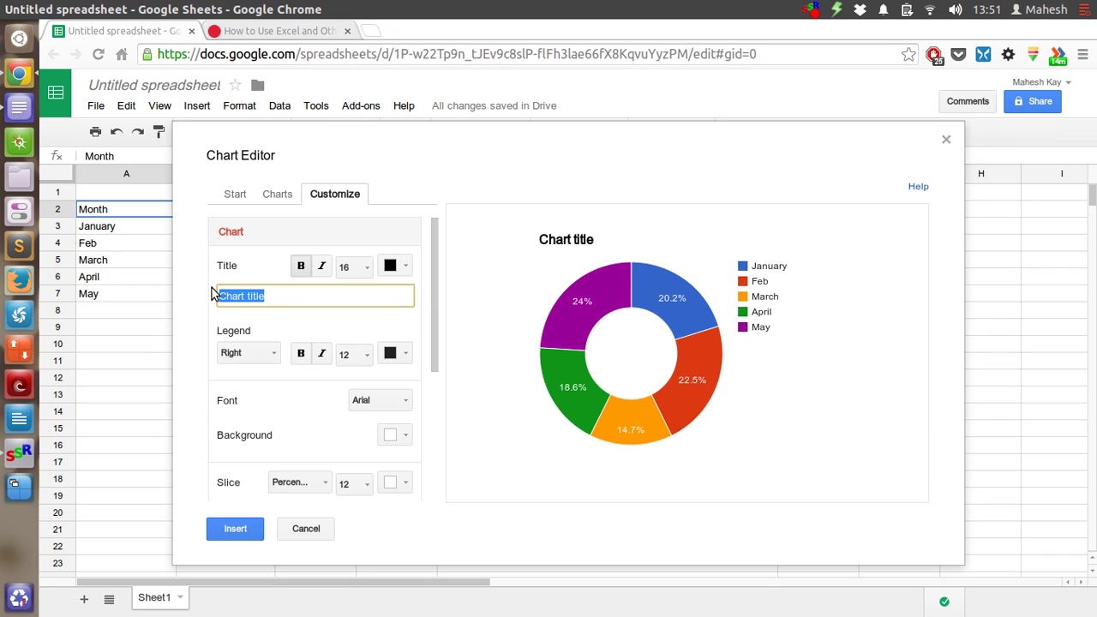
text(Revenue)
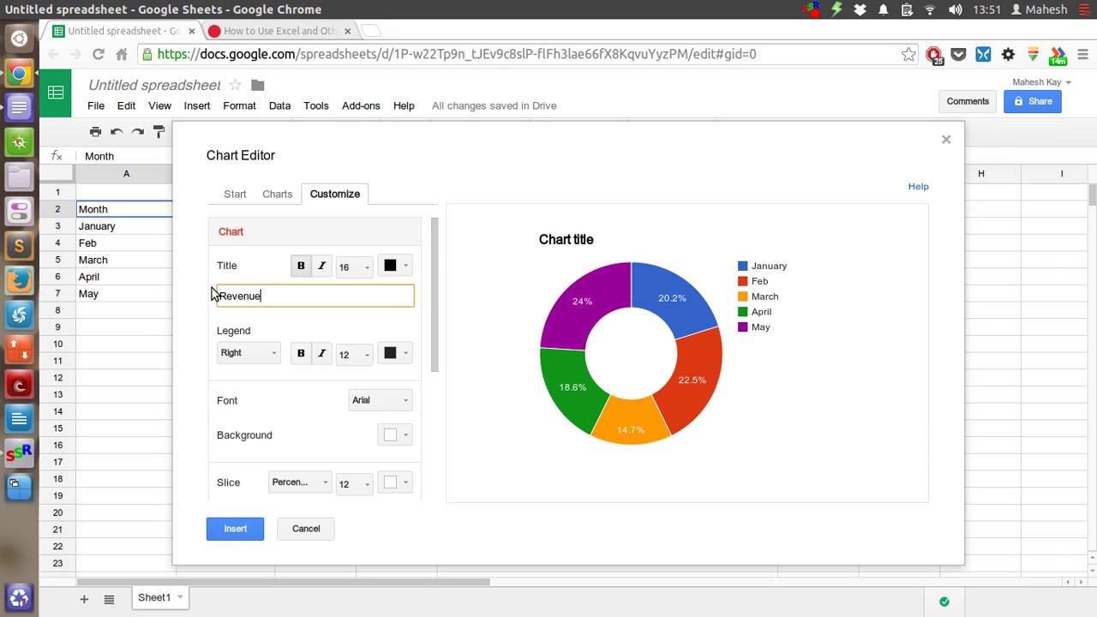
text( Chart)
scroll(302, 341, down, 2)
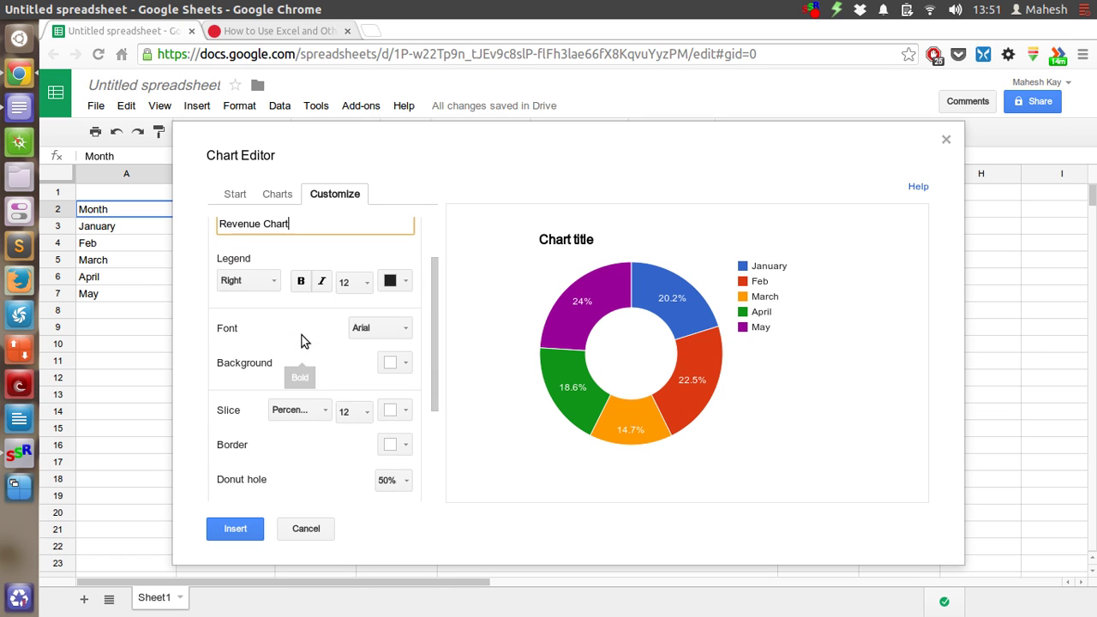
scroll(301, 335, down, 4)
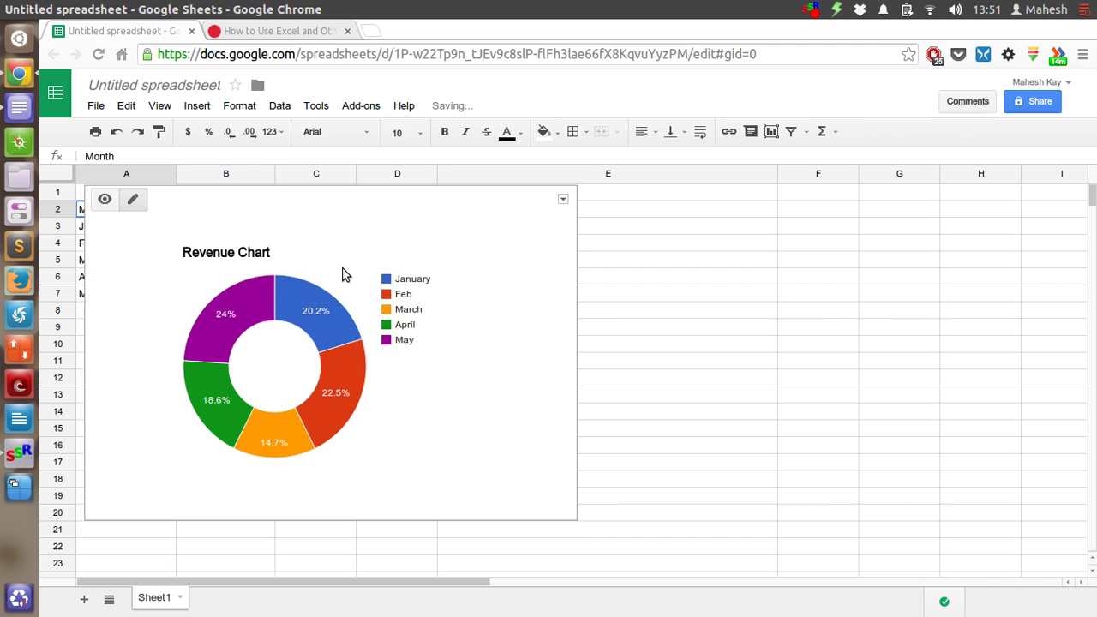
Step: Move the Revenue Chart over column E beside the data, then reselect it
drag(292, 208, 523, 221)
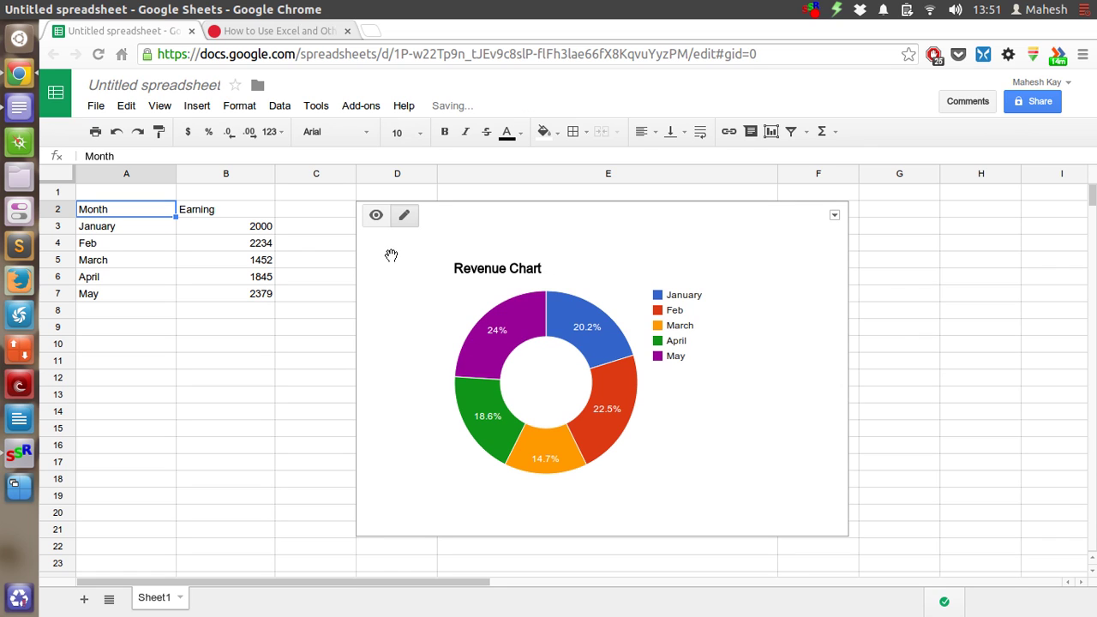
click(318, 283)
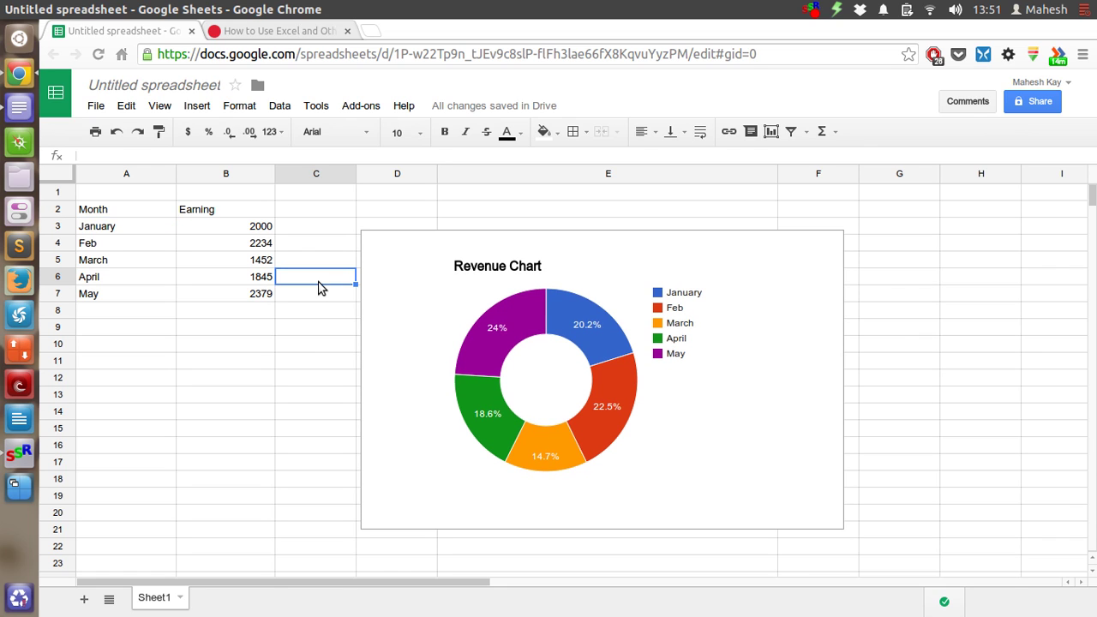
click(445, 226)
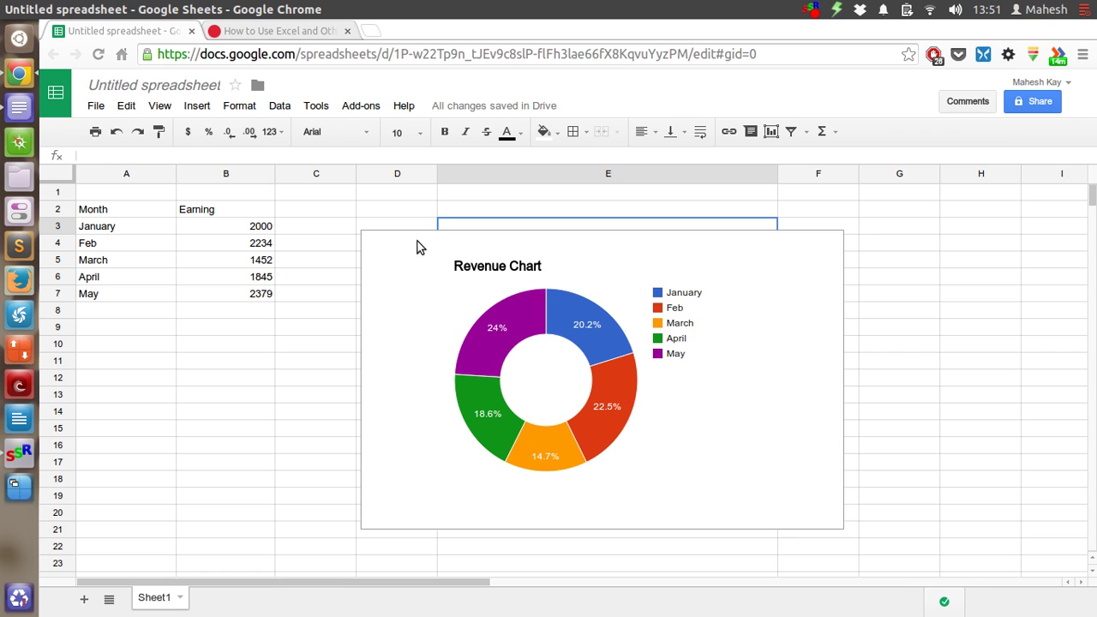
click(1024, 214)
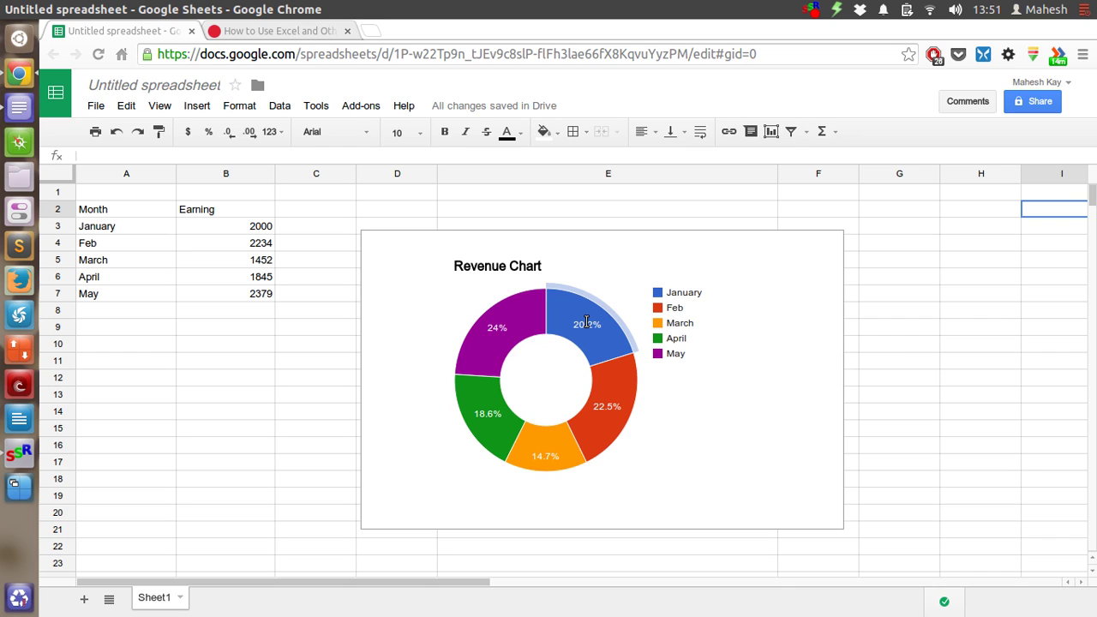
click(820, 248)
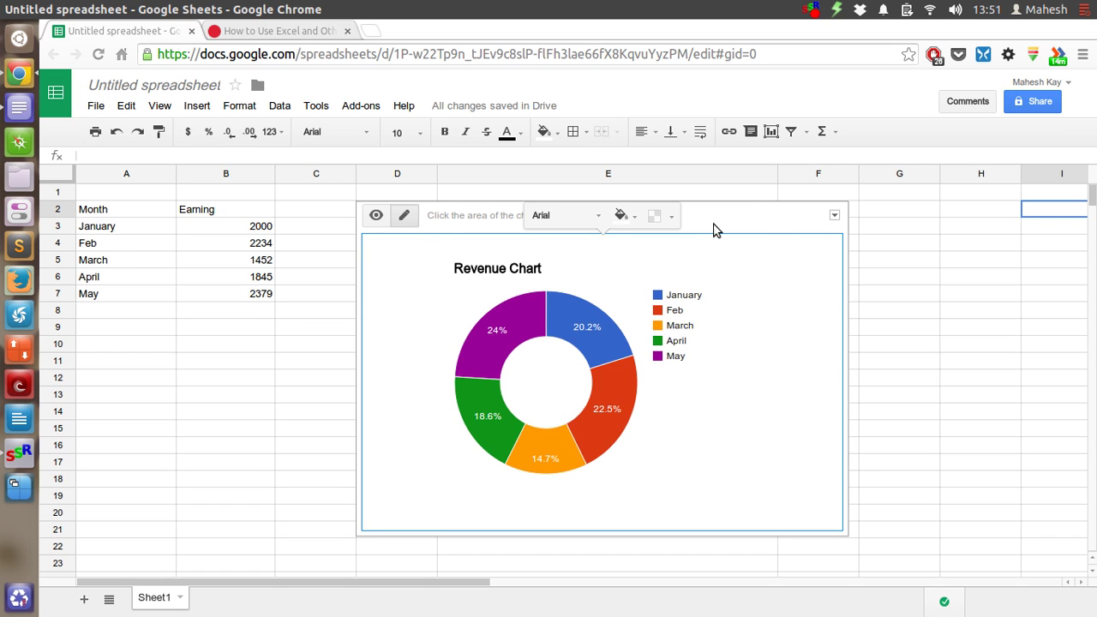
Step: In the full chart editor, switch the Revenue Chart to the flat Pie type and update it
click(835, 218)
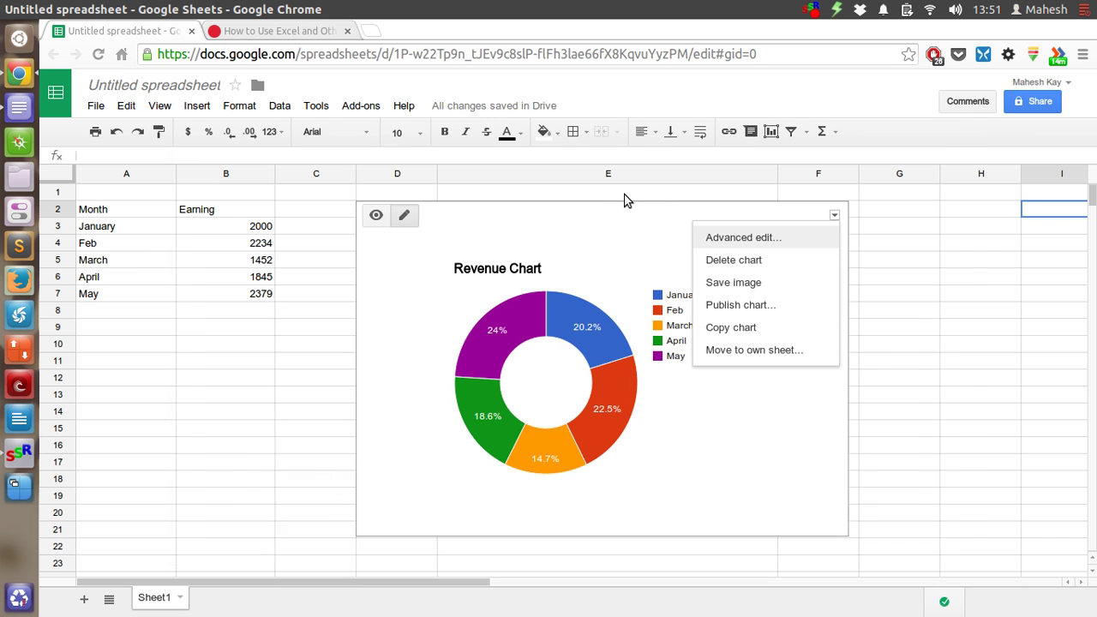
key(Return)
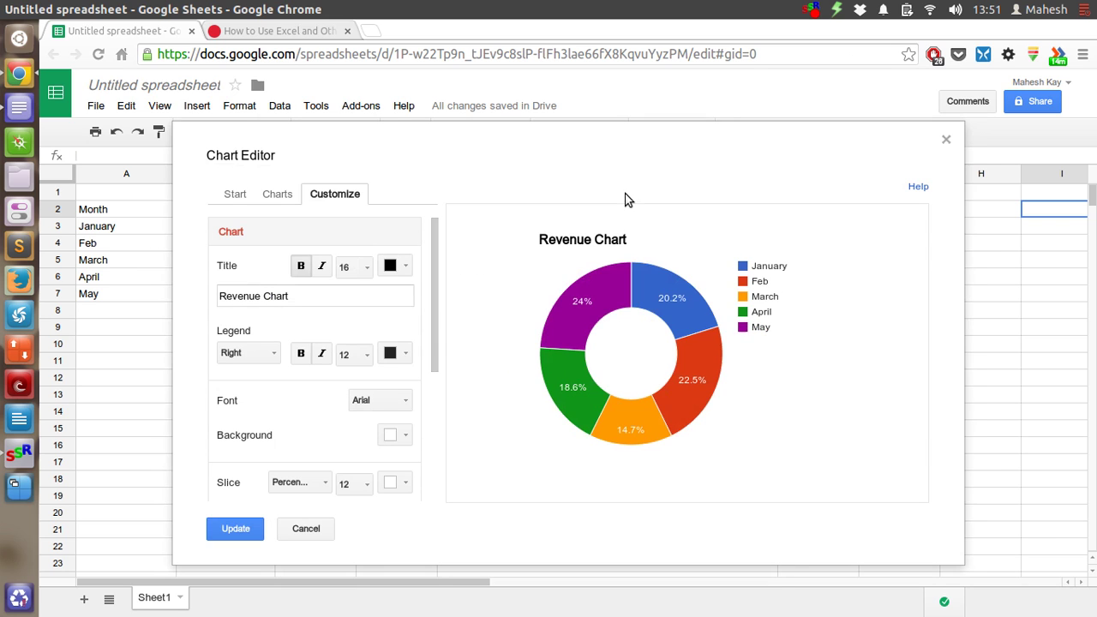
click(273, 197)
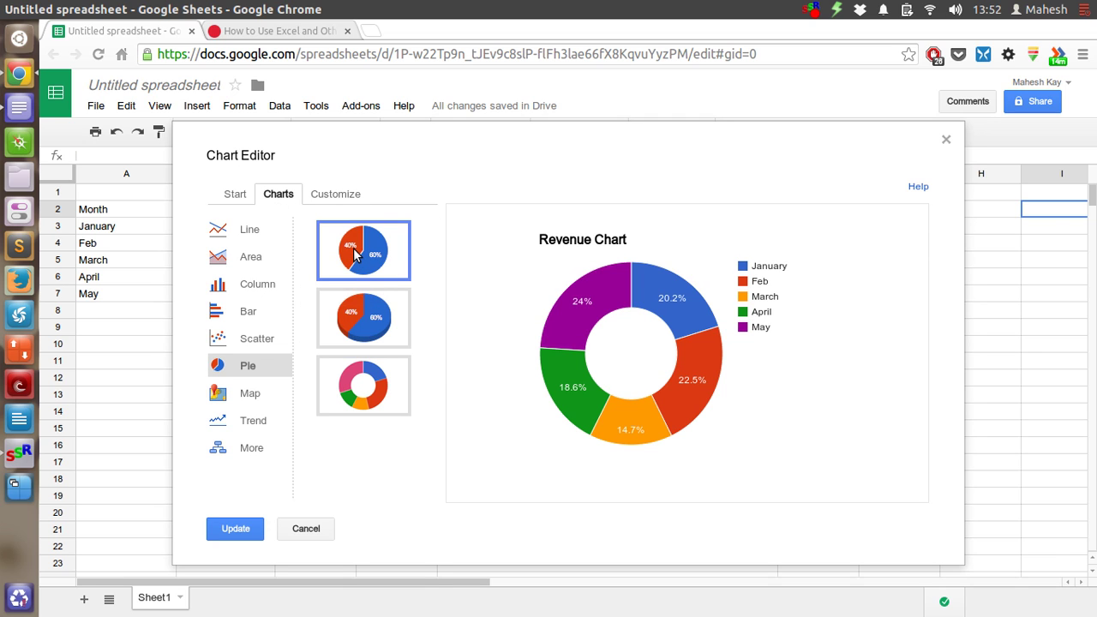
click(240, 531)
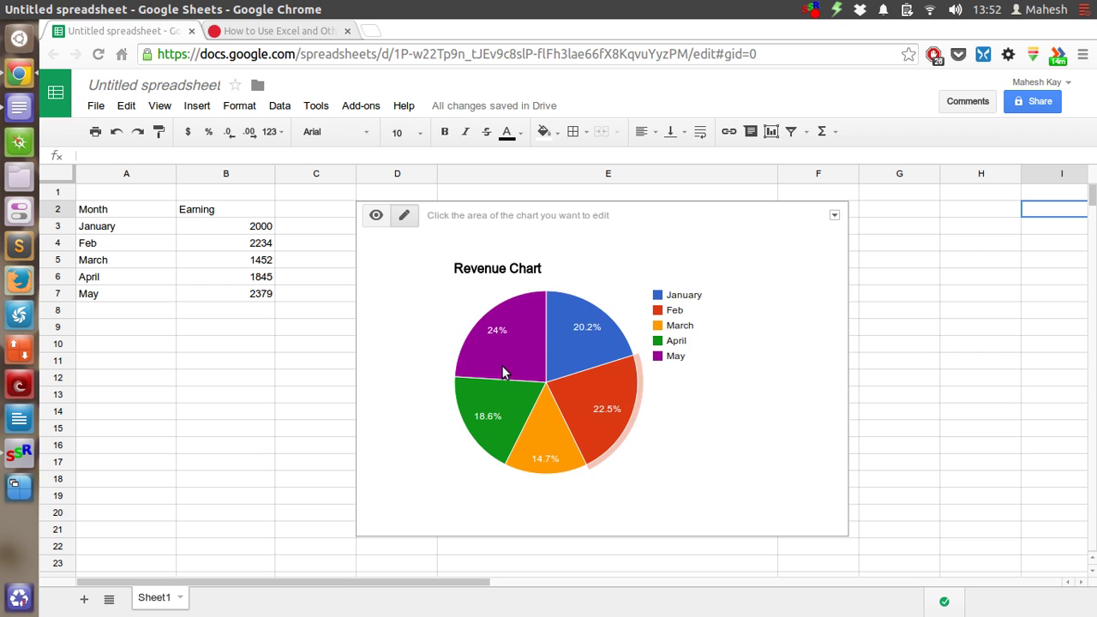
Step: In the chart editor, confirm the Revenue Chart's donut hole is set to None
click(834, 216)
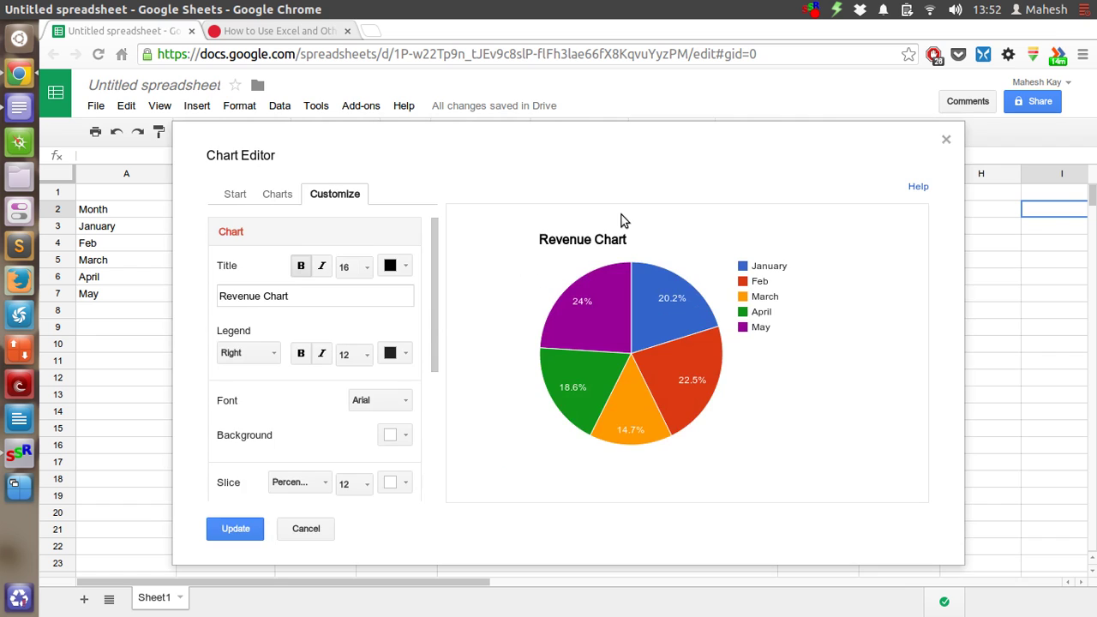
scroll(427, 486, down, 3)
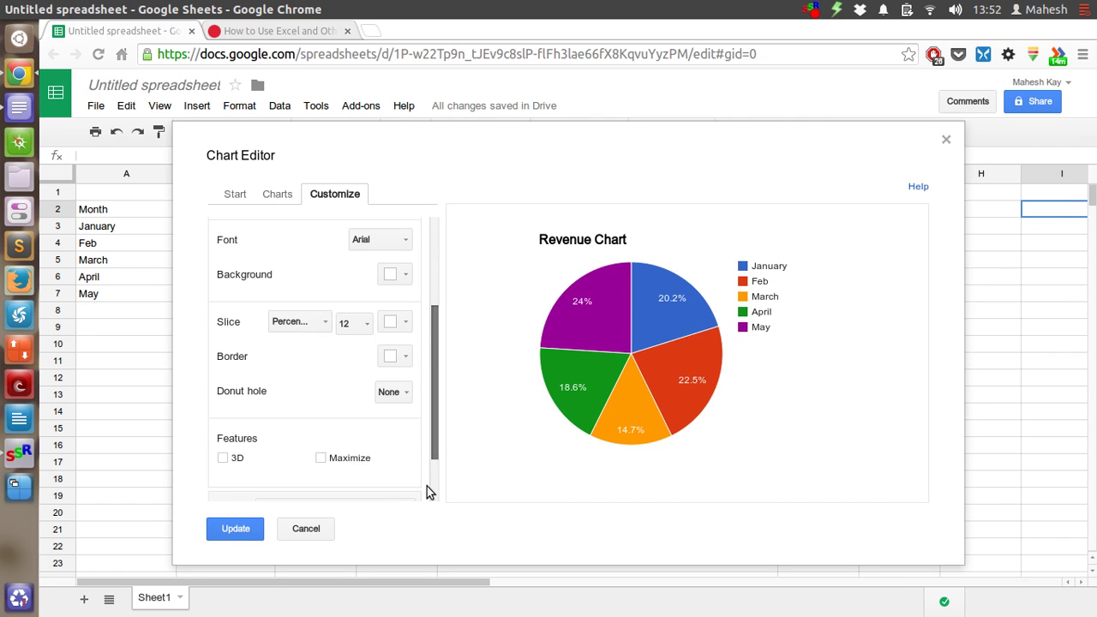
scroll(426, 486, down, 2)
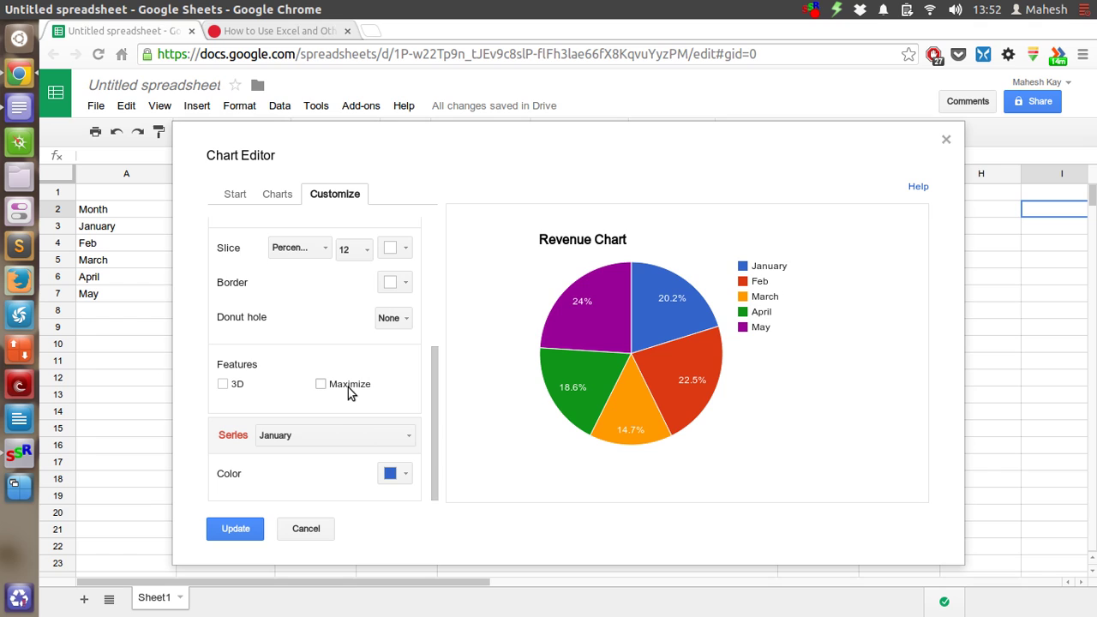
click(396, 320)
click(403, 345)
drag(439, 341, 446, 288)
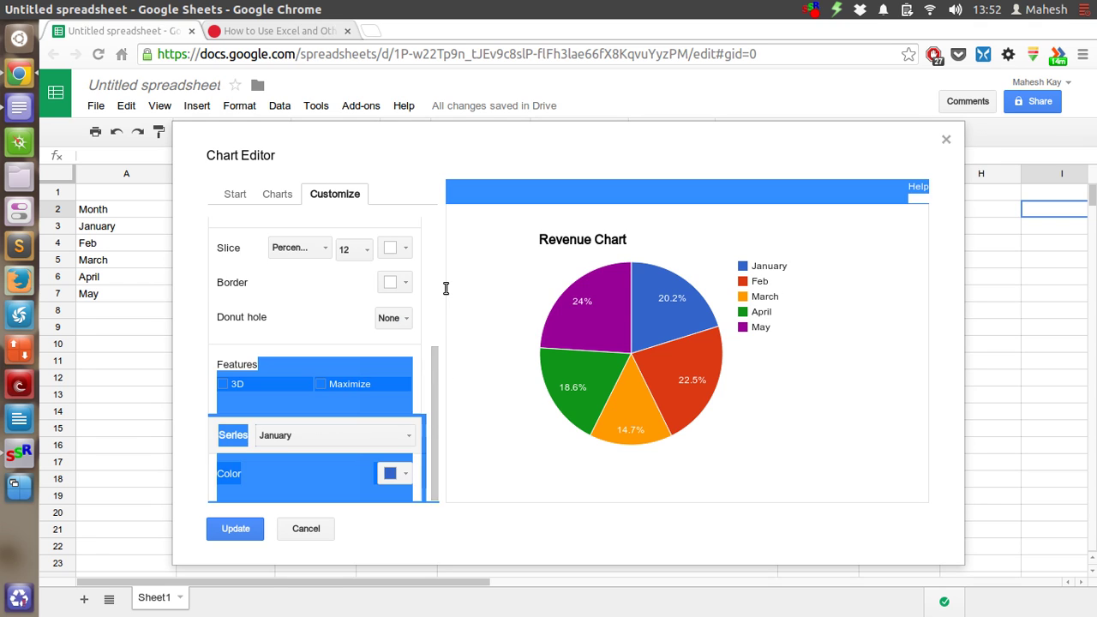
click(428, 346)
scroll(438, 257, up, 4)
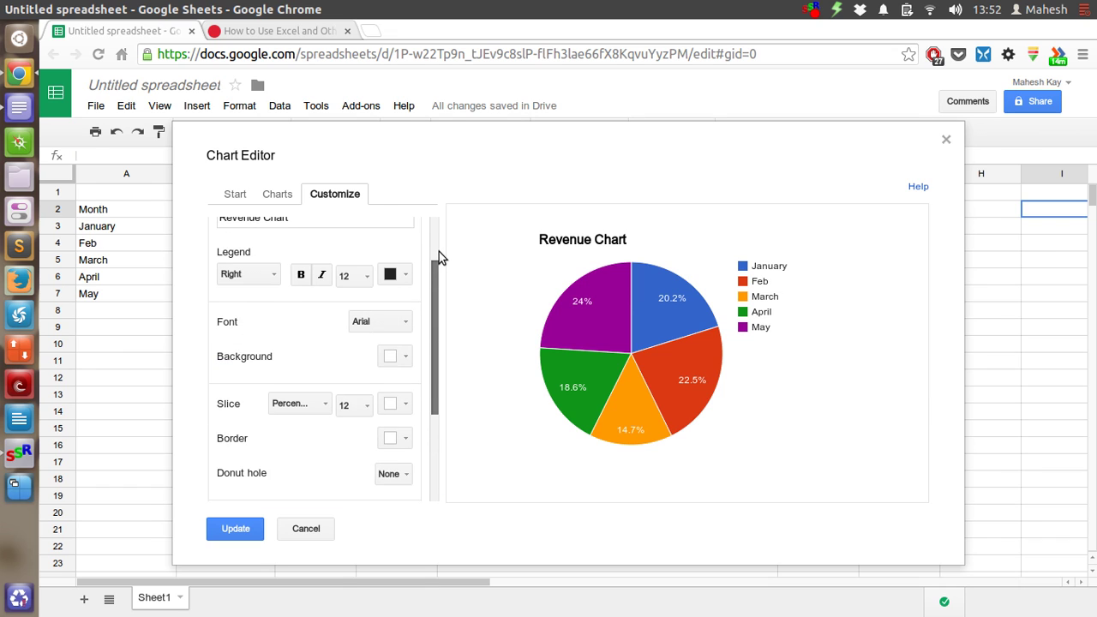
Step: Switch the Revenue Chart to a 3D pie and apply it to the sheet
click(277, 199)
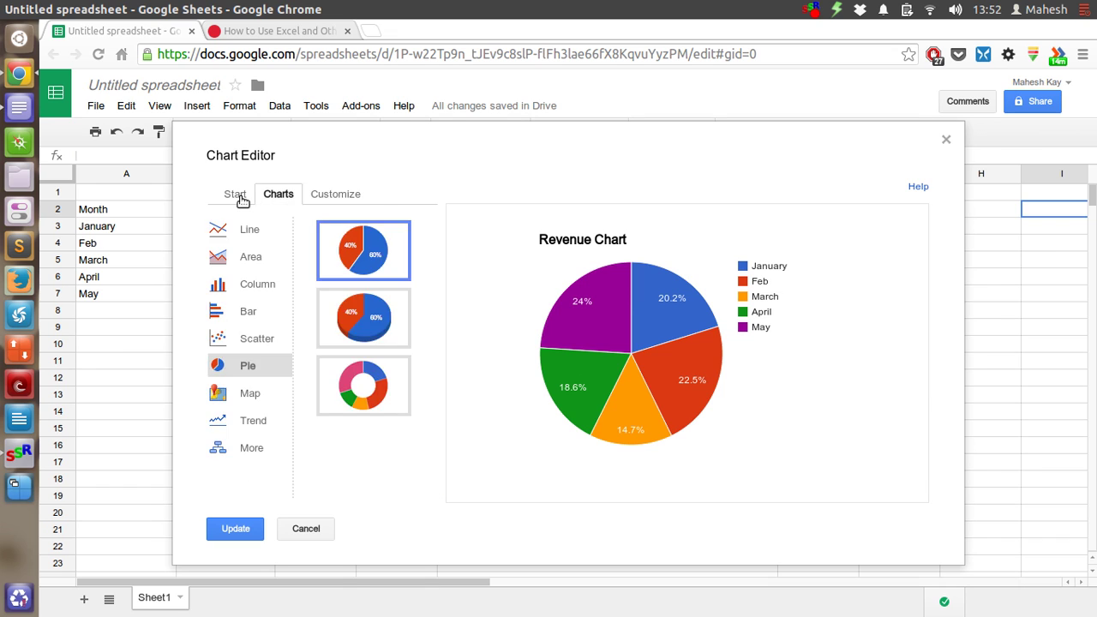
click(354, 333)
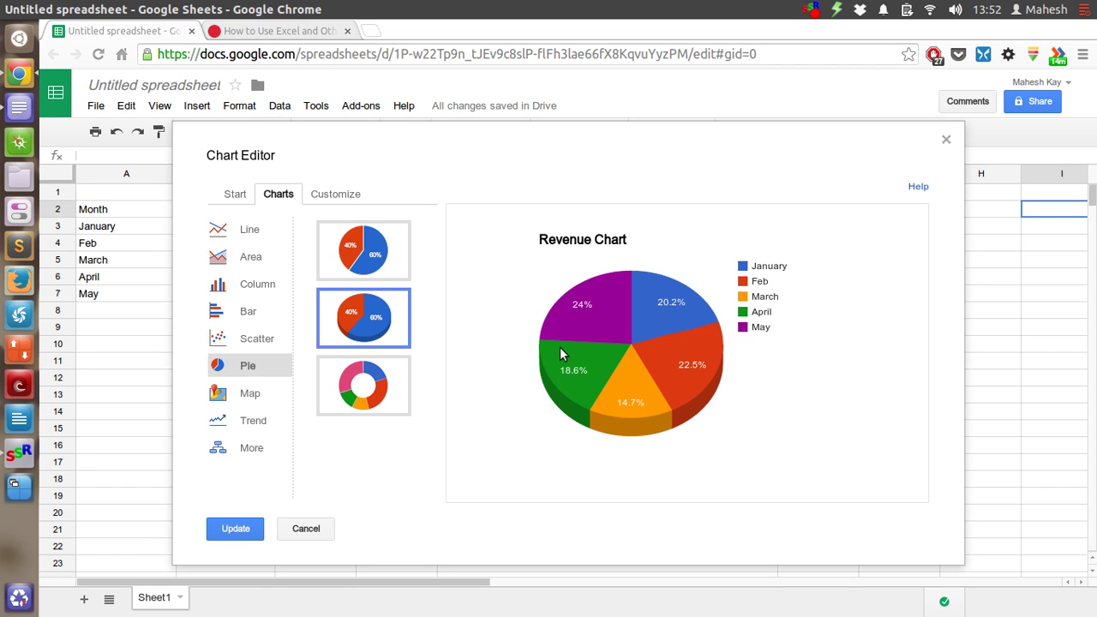
mouse_move(606, 307)
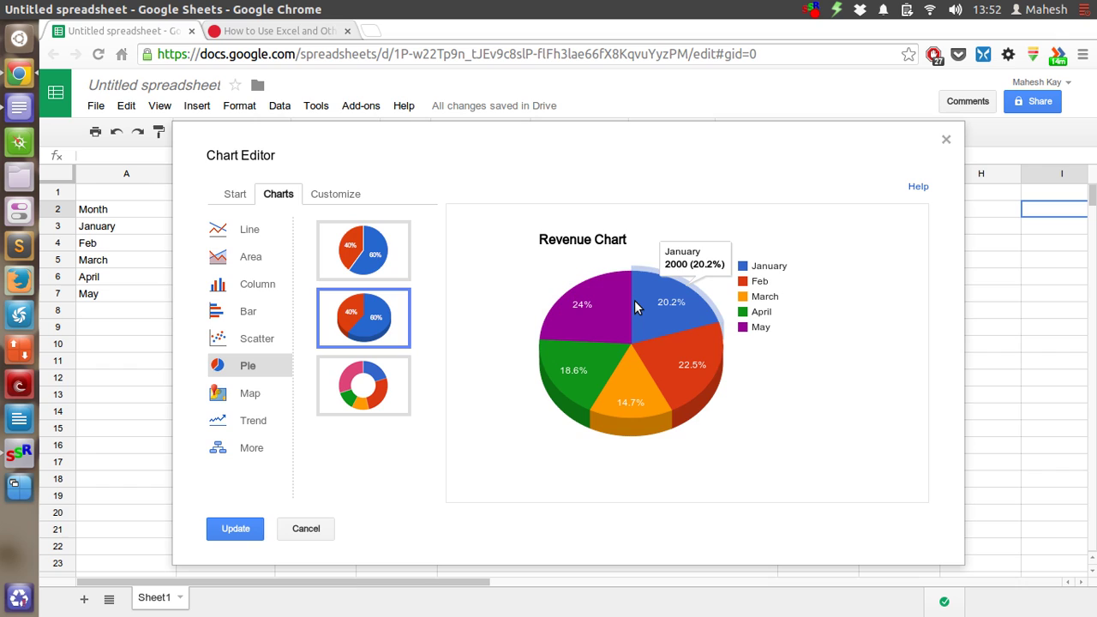
mouse_move(676, 359)
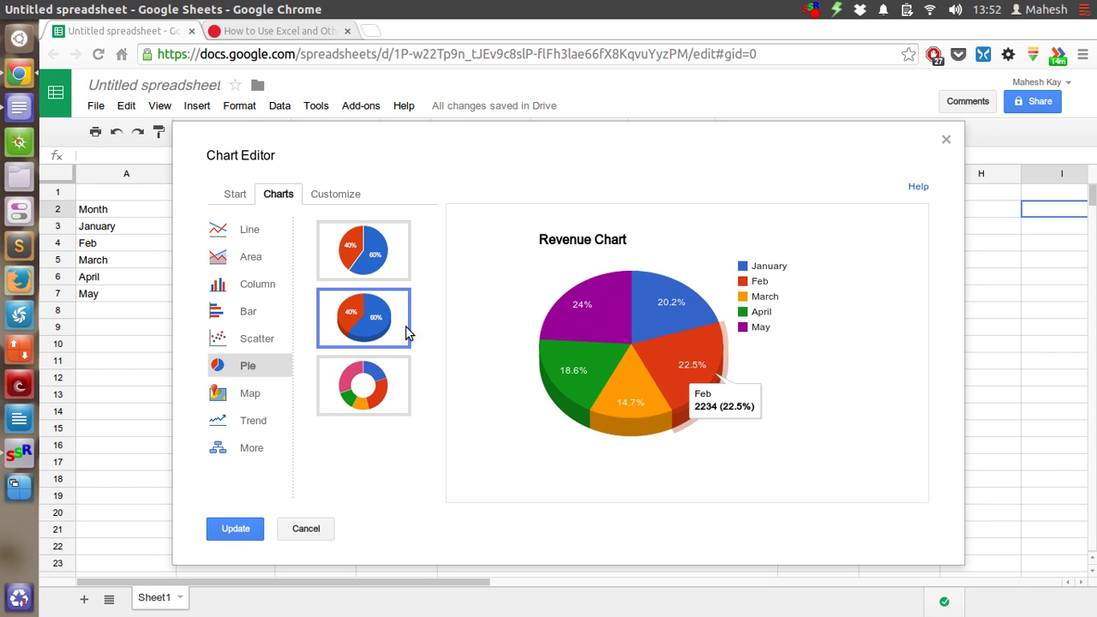
click(235, 196)
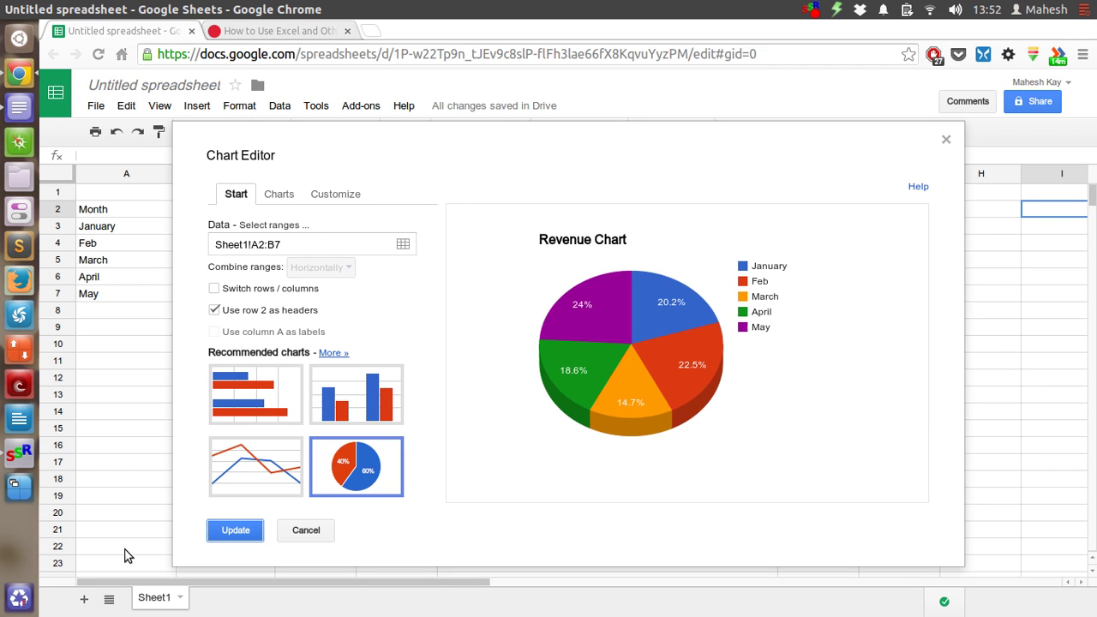
key(Return)
click(300, 399)
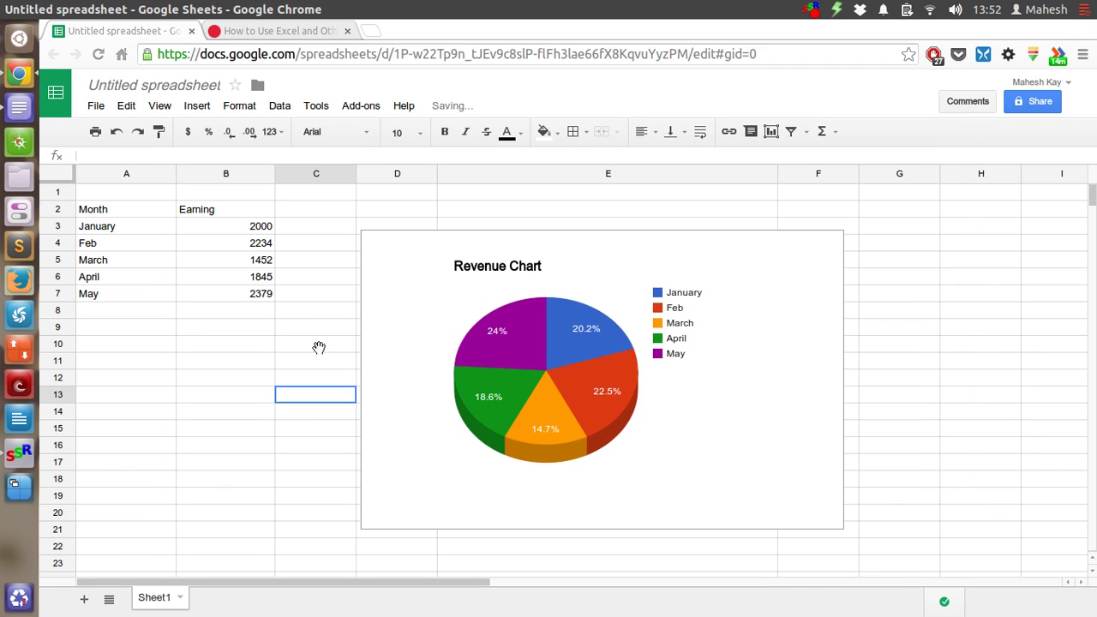
click(376, 302)
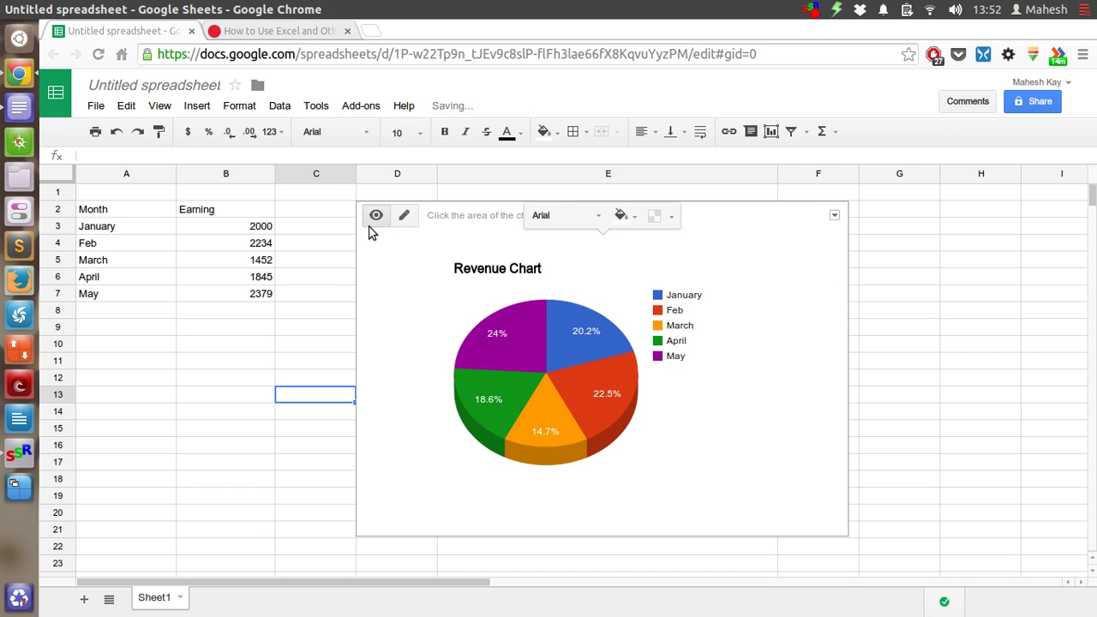
mouse_move(495, 378)
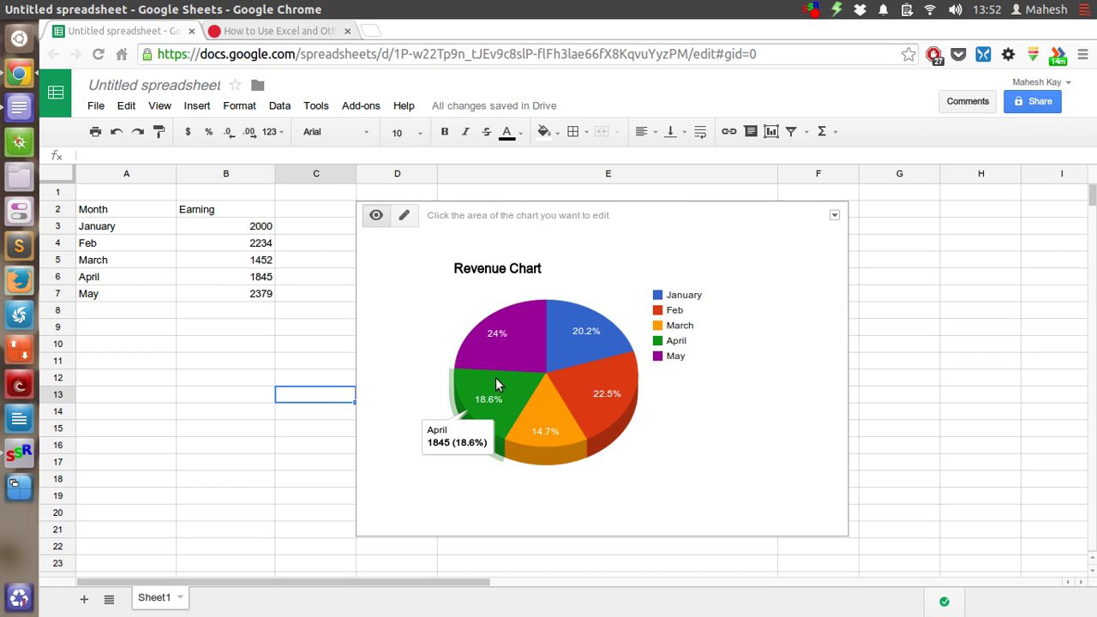
mouse_move(490, 346)
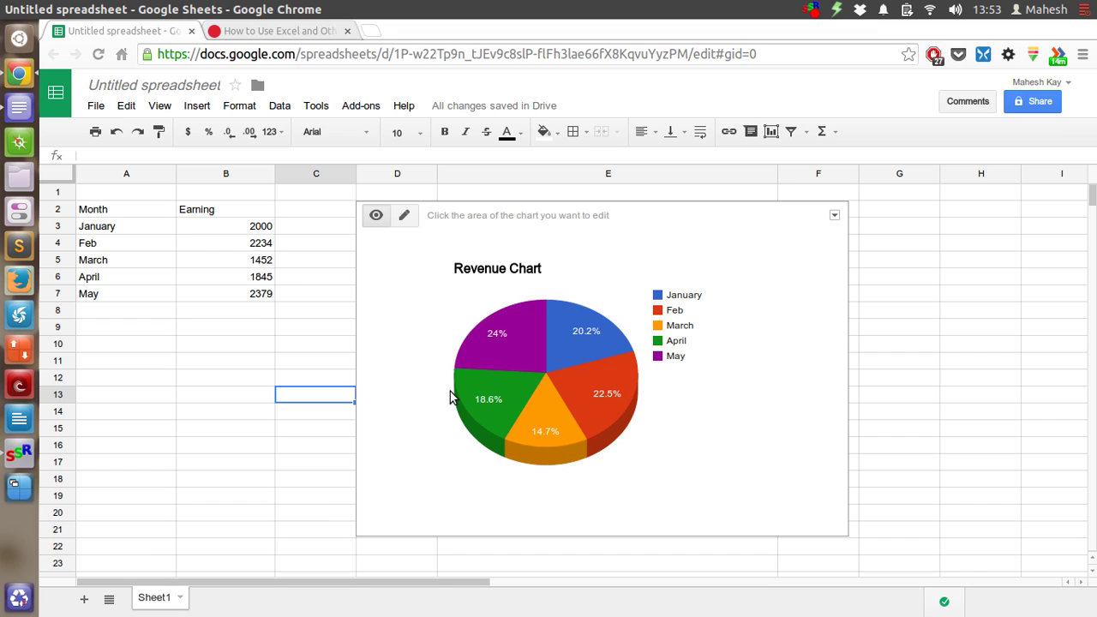
Step: Apply the recommended column chart of monthly Earning to the Revenue Chart
click(835, 216)
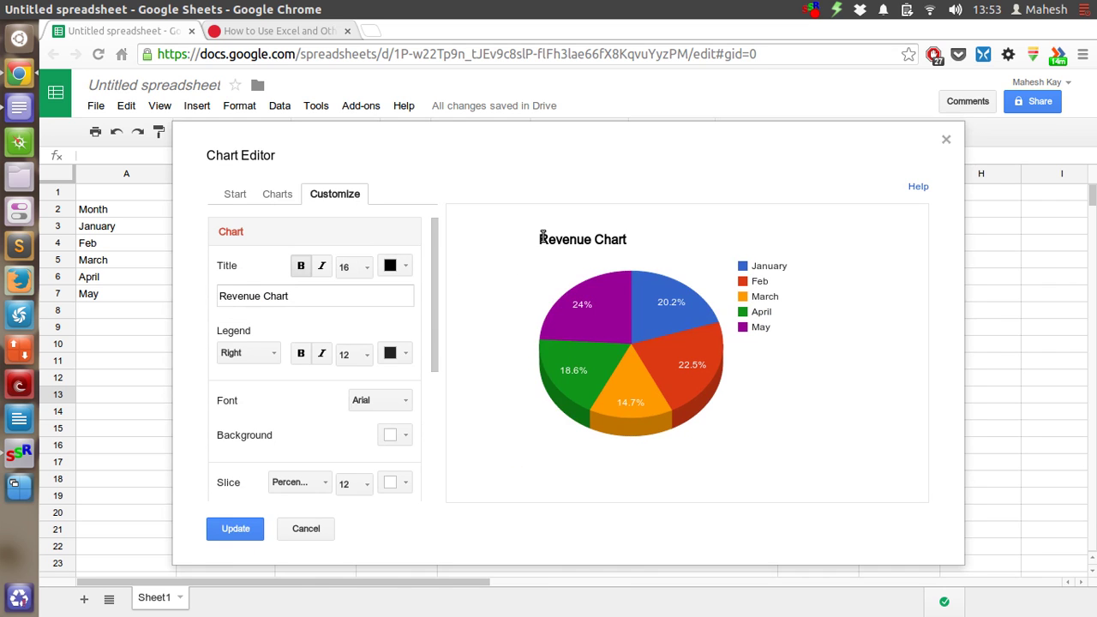
click(222, 196)
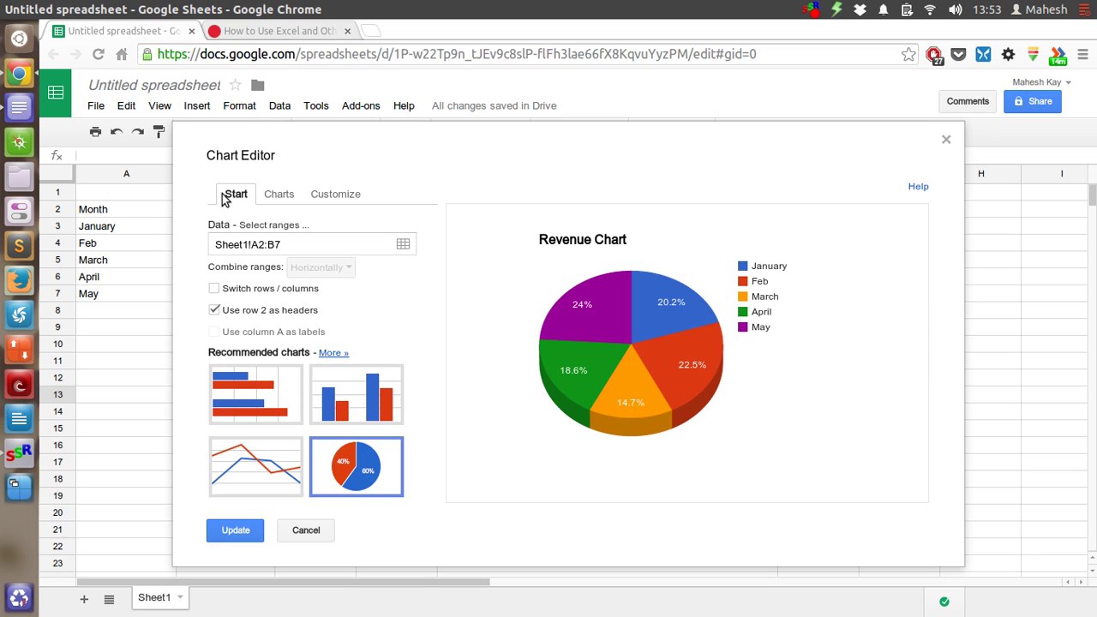
click(347, 394)
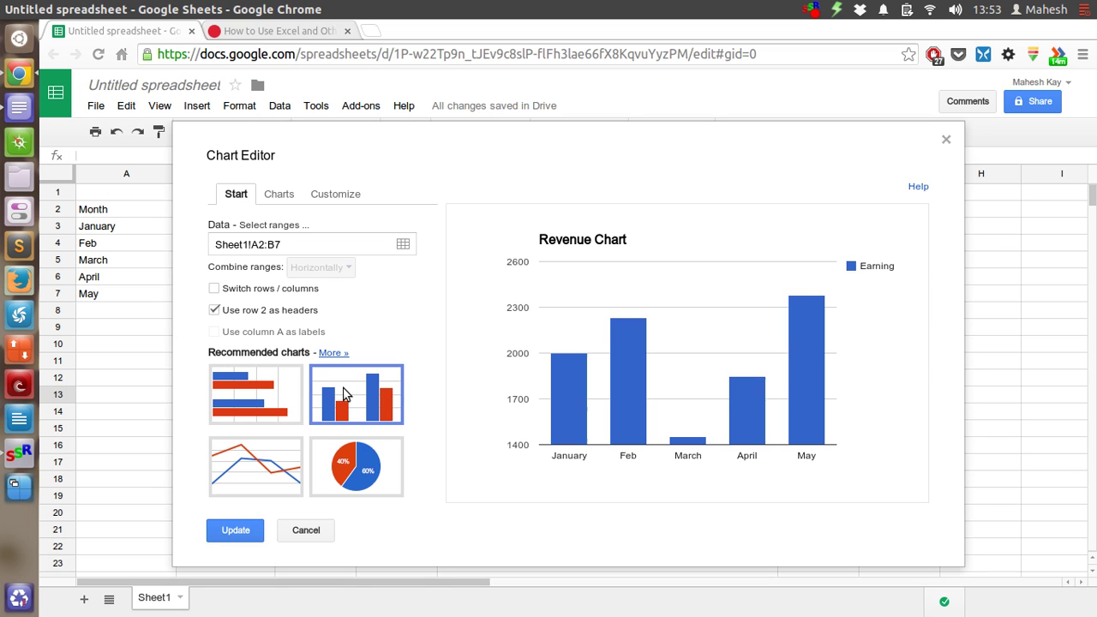
click(235, 529)
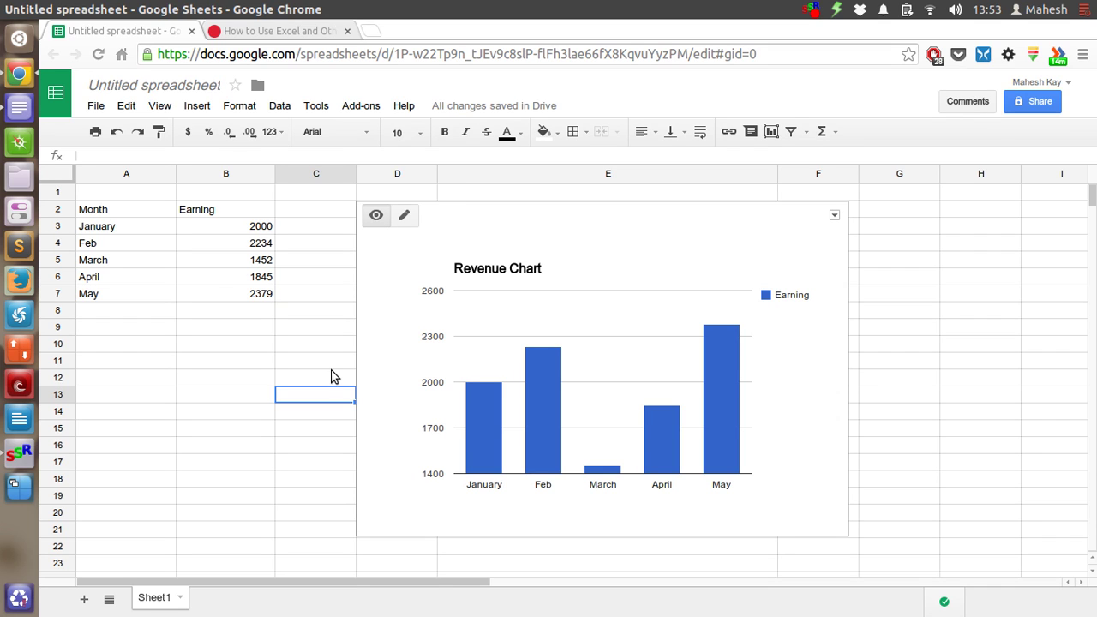
mouse_move(474, 437)
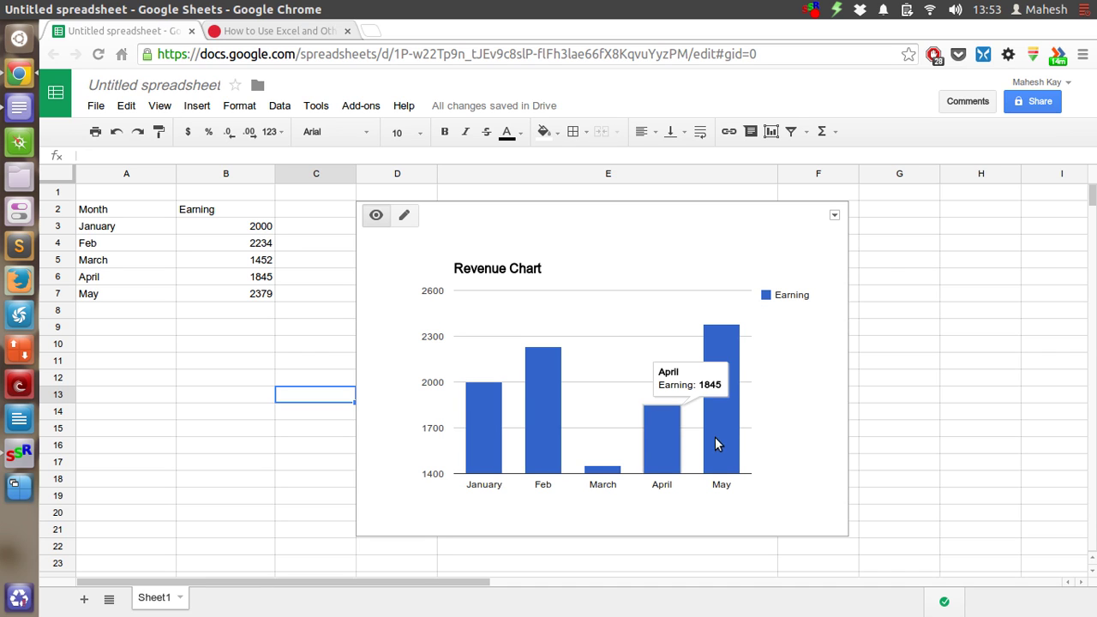
mouse_move(472, 471)
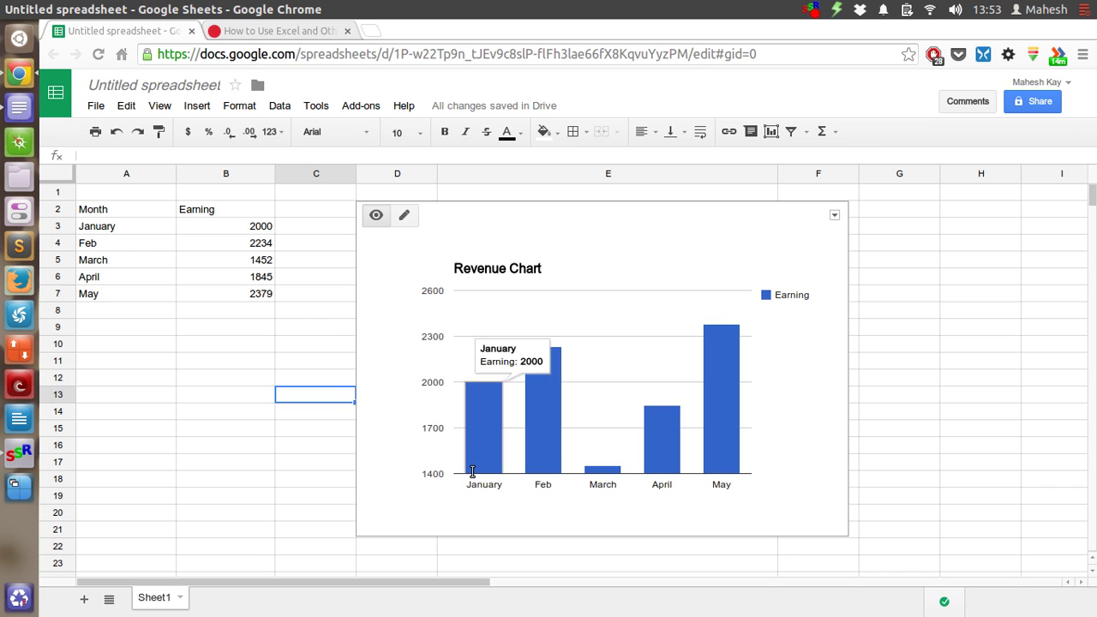
click(311, 294)
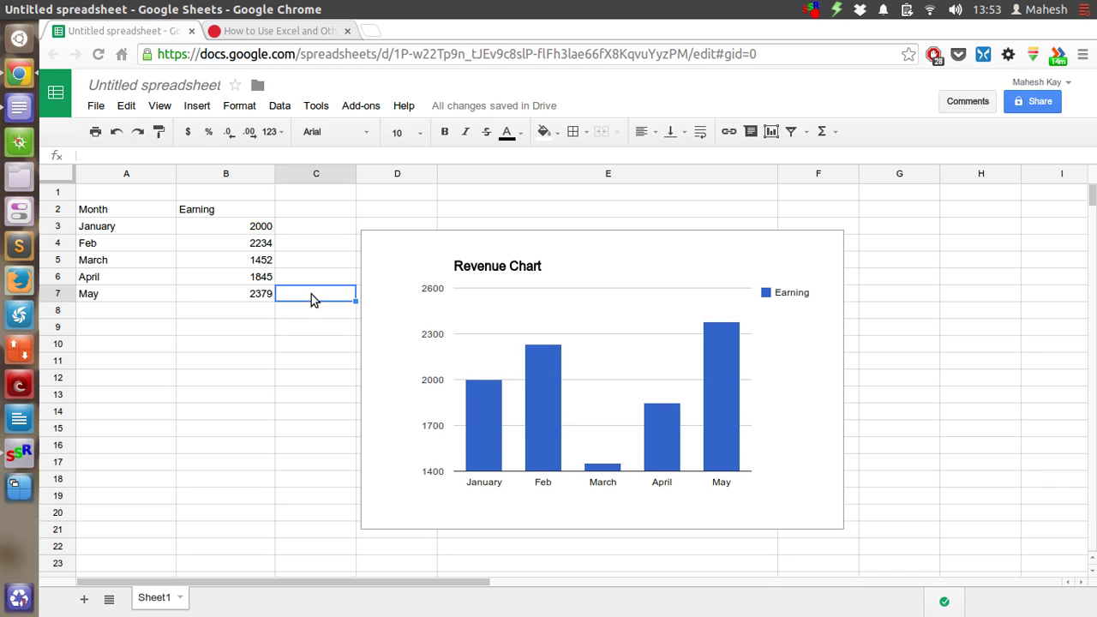